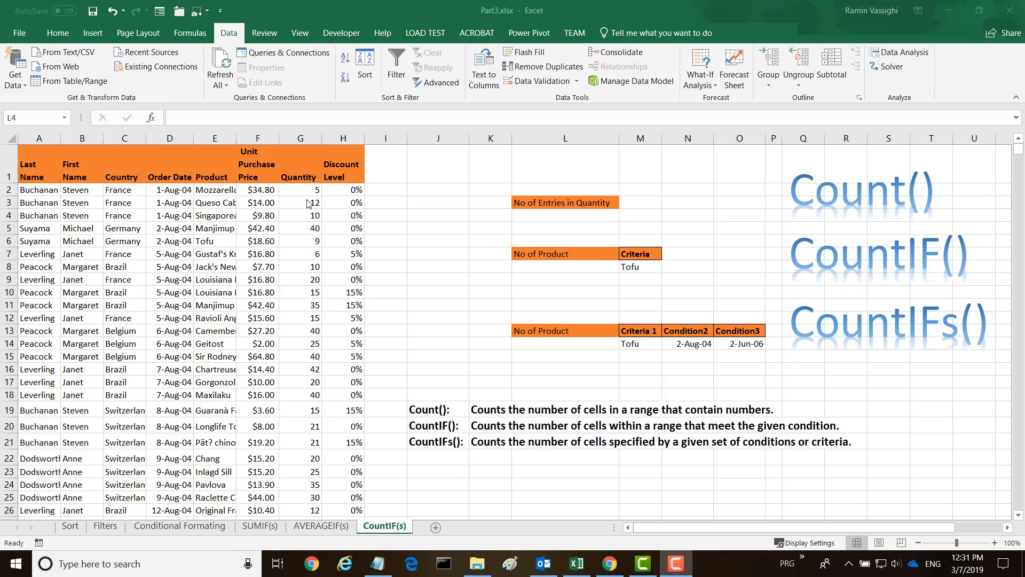
Enter the formula =COUNT(G2:G2156) in cell L4 to count the entries in the Quantity column
click(528, 215)
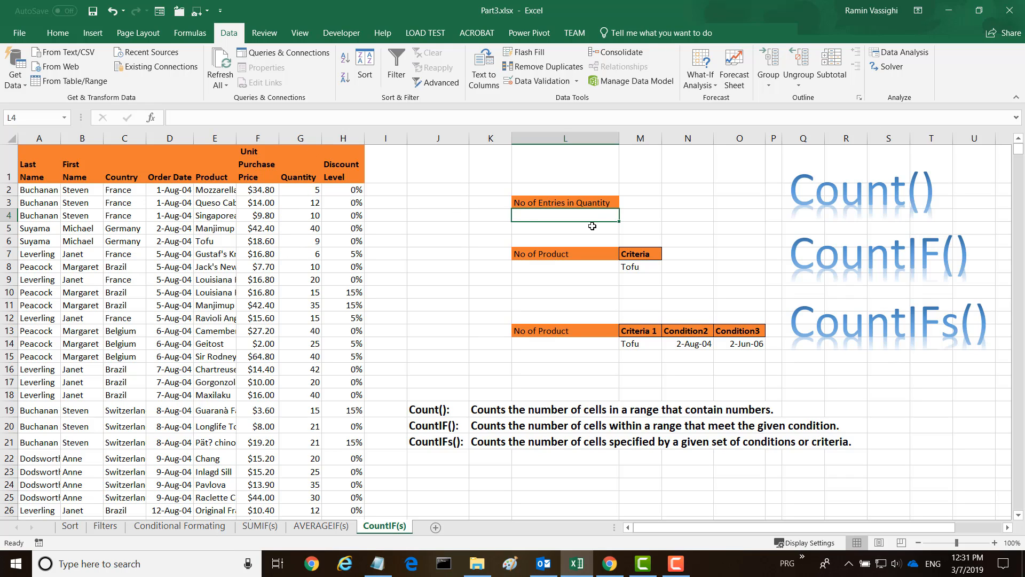
text(=co)
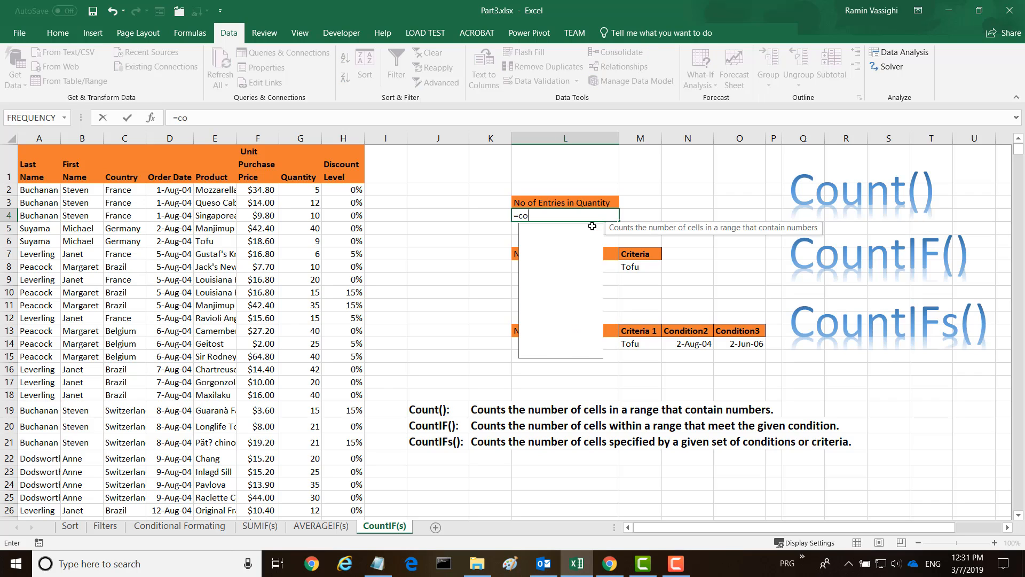
text(unt()
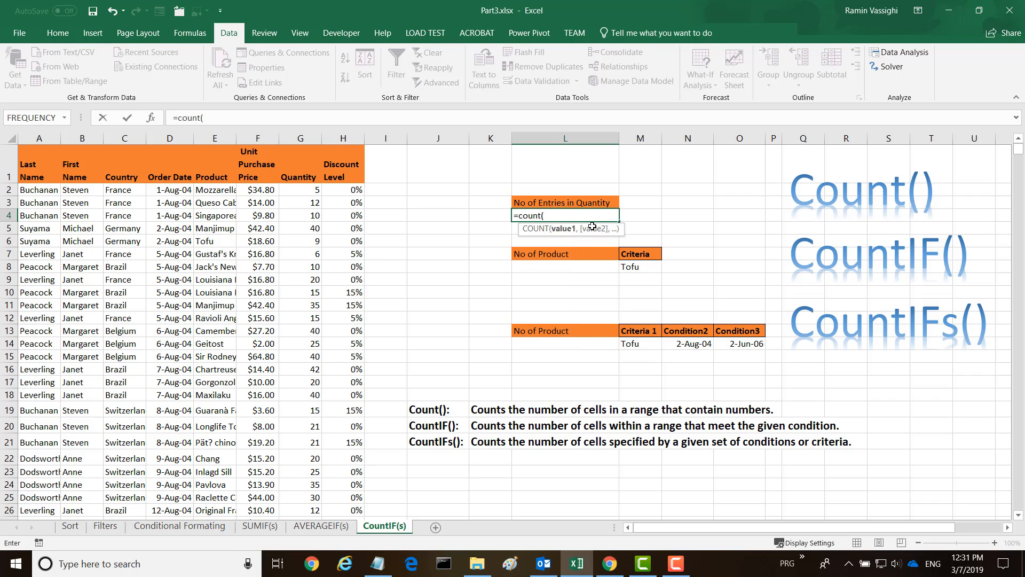
click(302, 189)
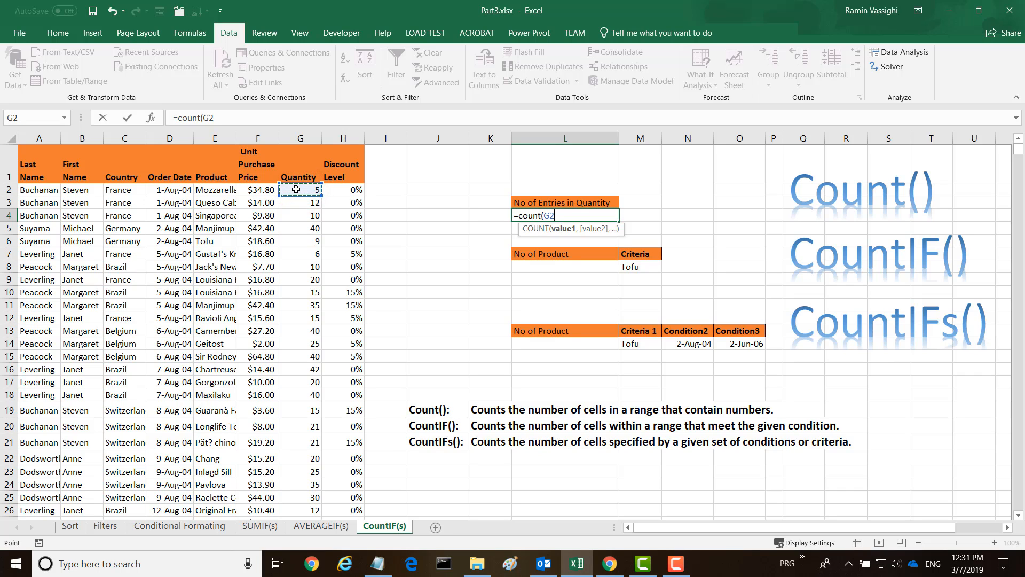
click(229, 118)
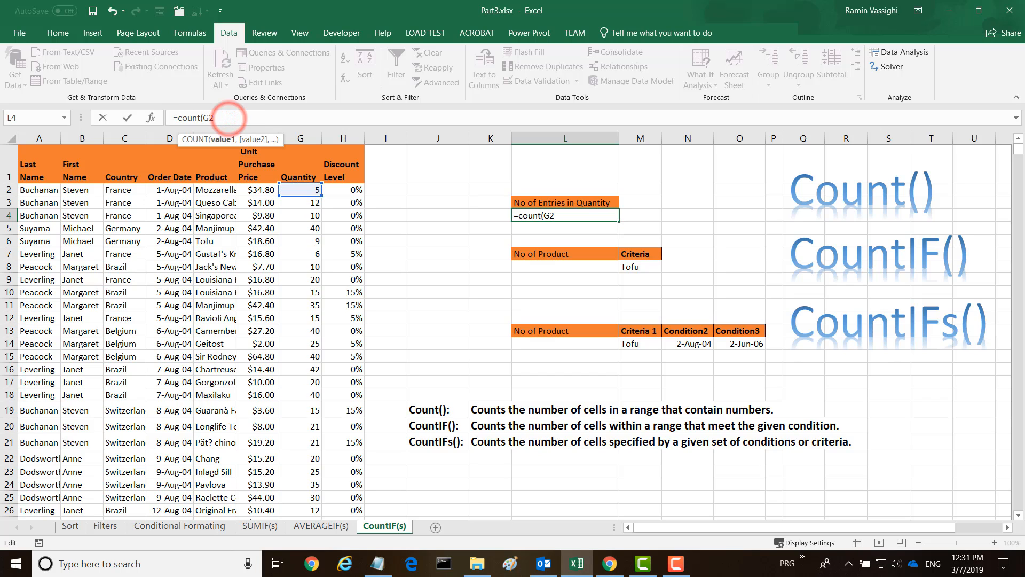
text(:)
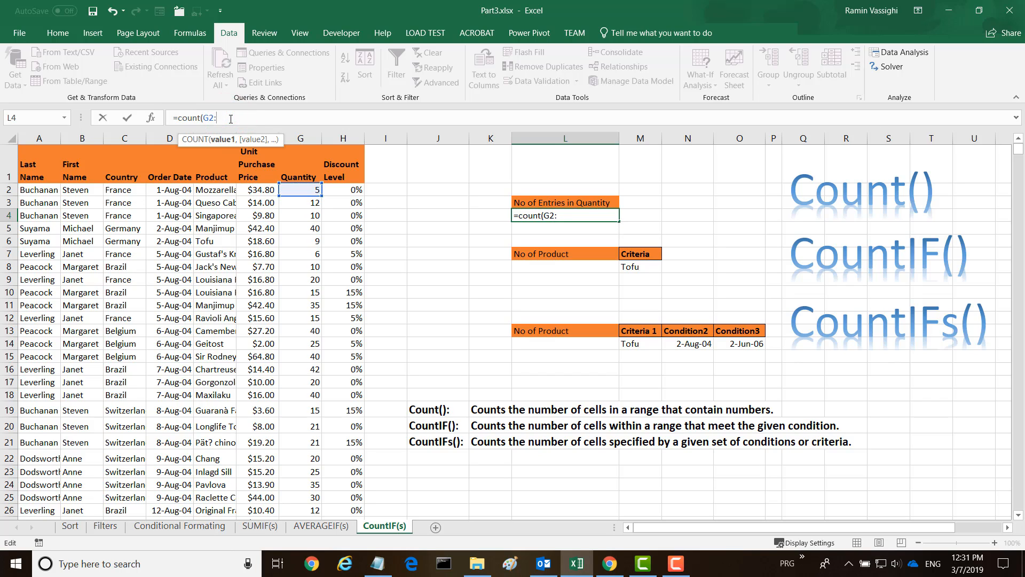
text(G)
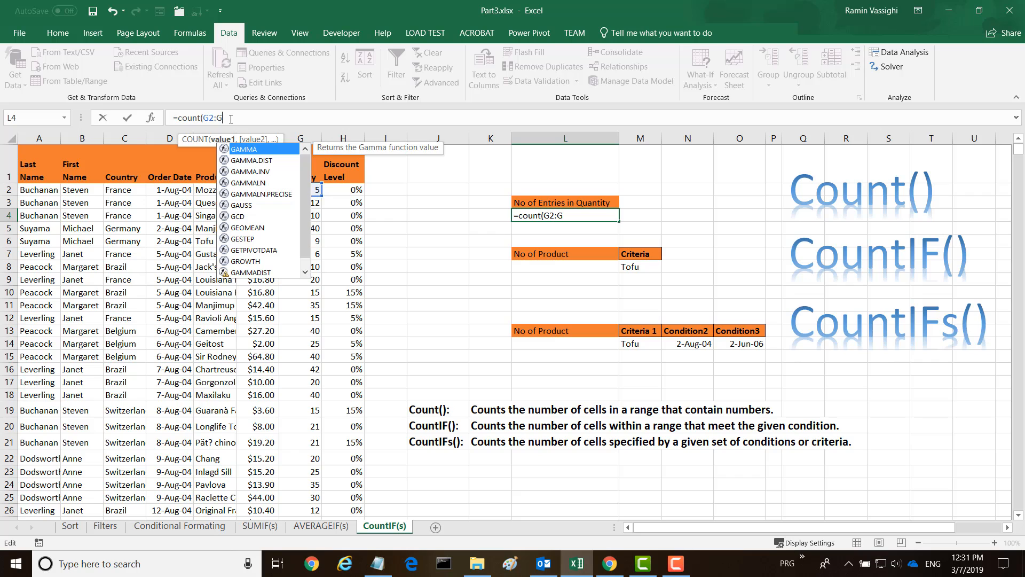
text(2156)
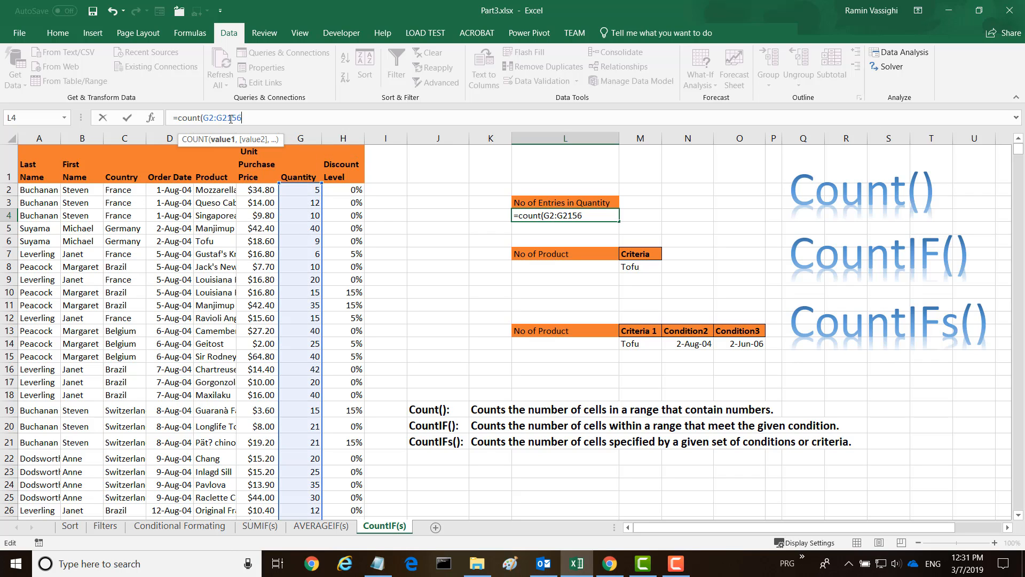
text())
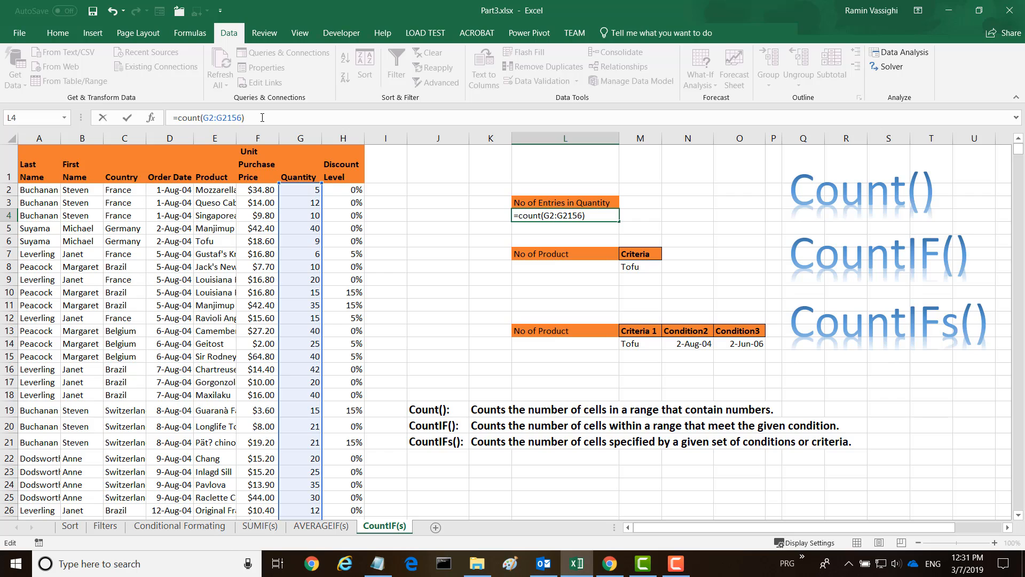
key(Return)
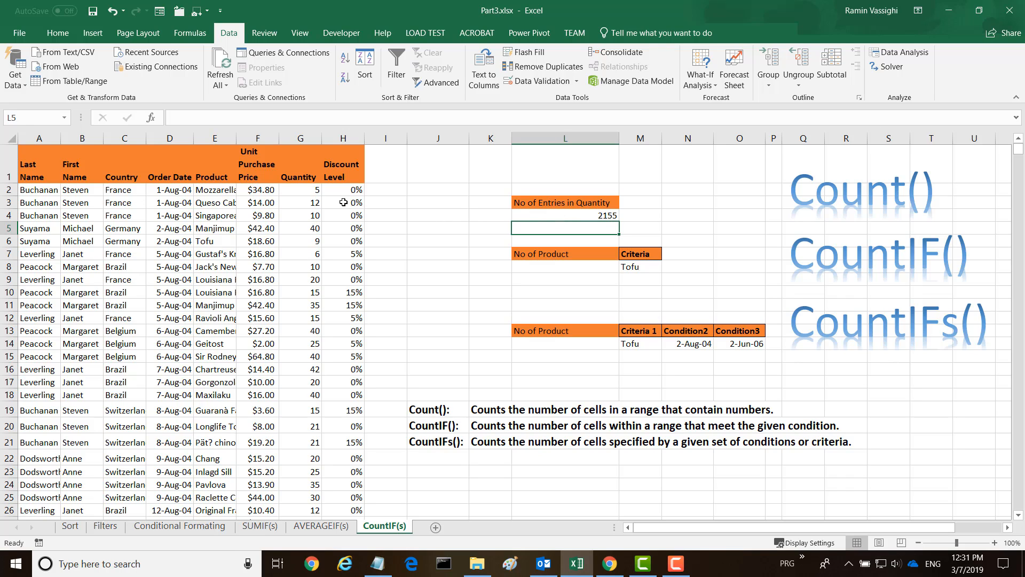
Clear the quantity in cell G6 and re-enter 9 in it to test the count formula
click(301, 240)
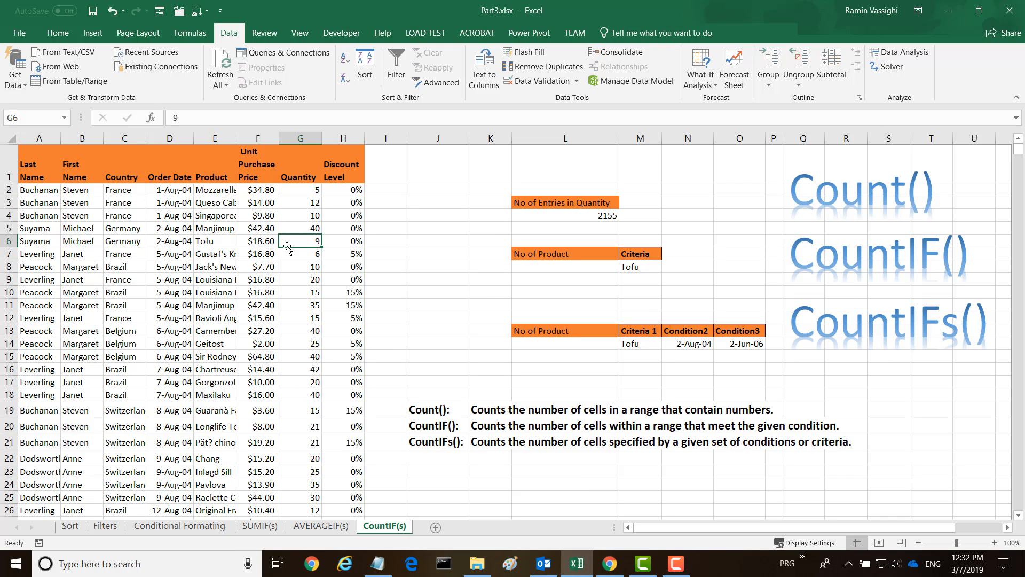
key(Delete)
click(301, 241)
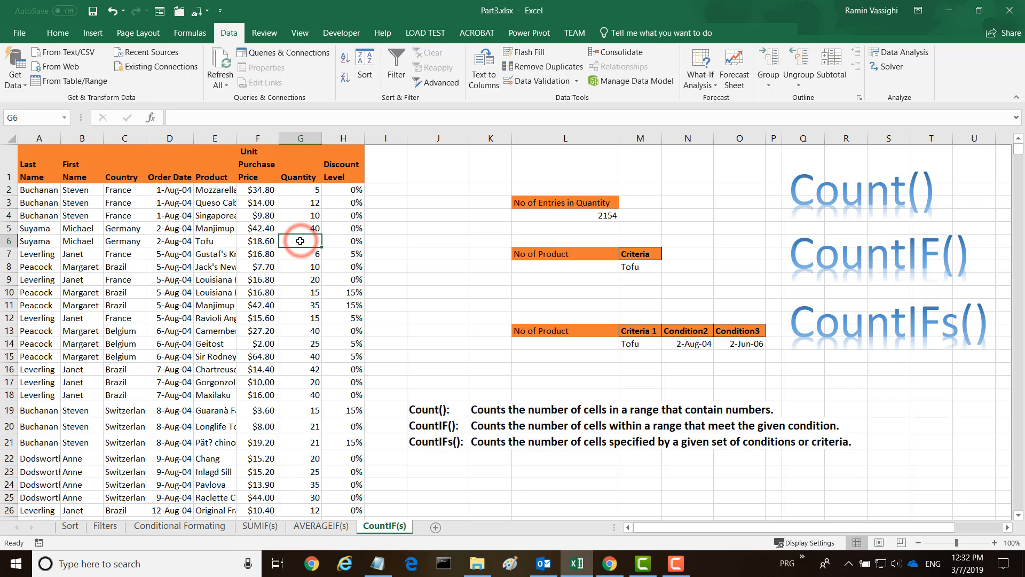
text(9)
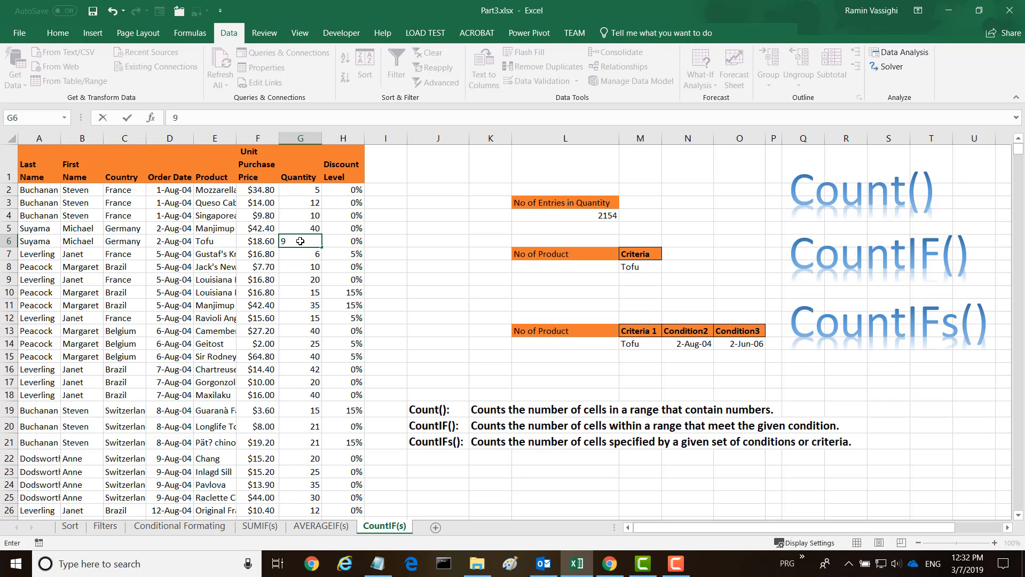
click(454, 242)
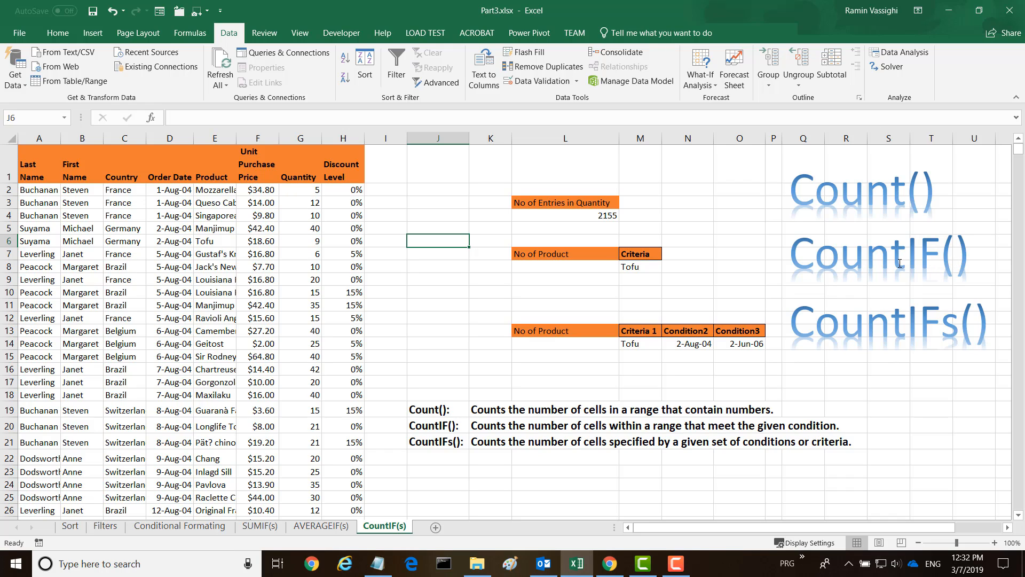
Search the function library for countif and insert the COUNTIF function in cell L8
click(542, 267)
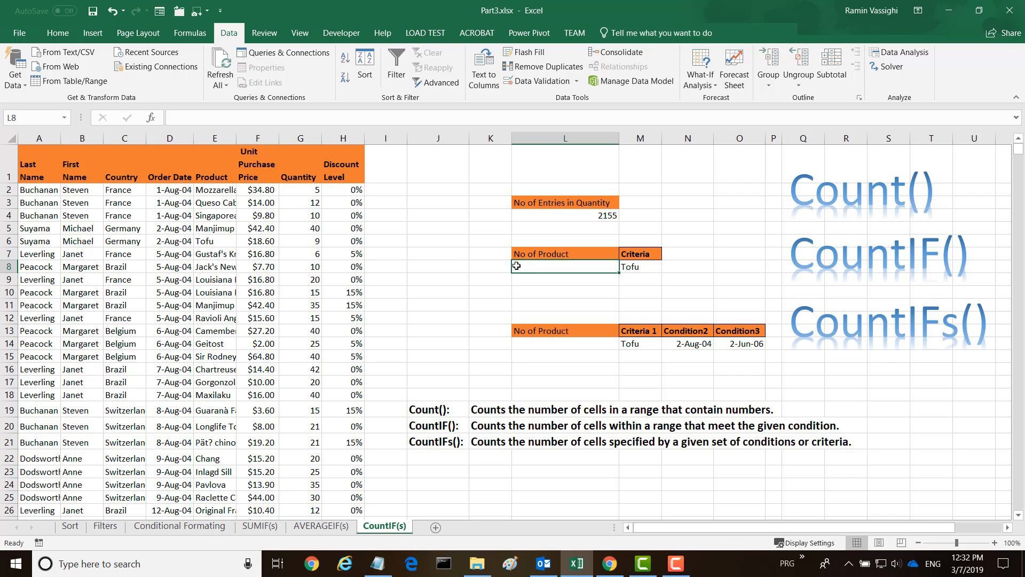
text(=)
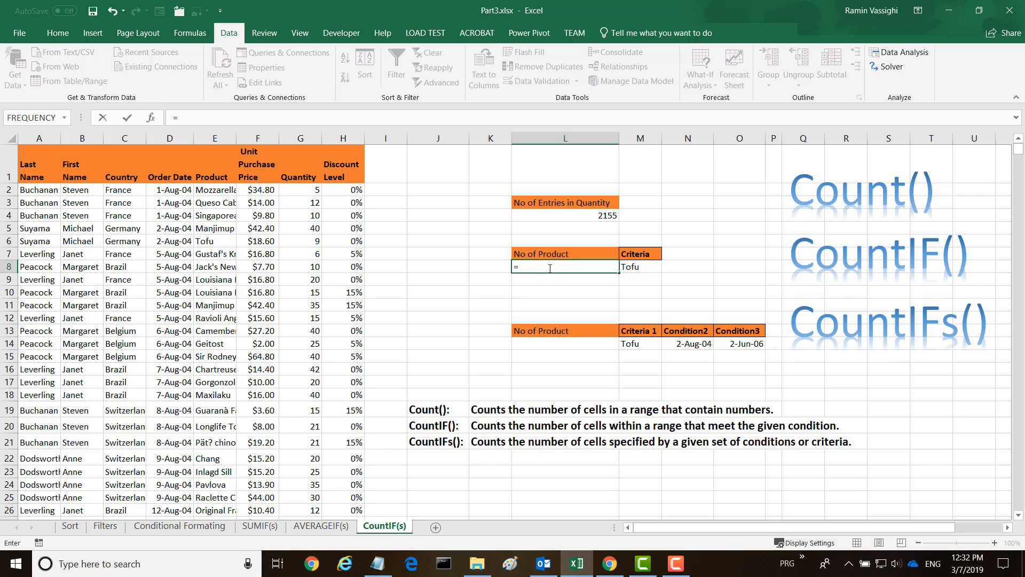
click(150, 120)
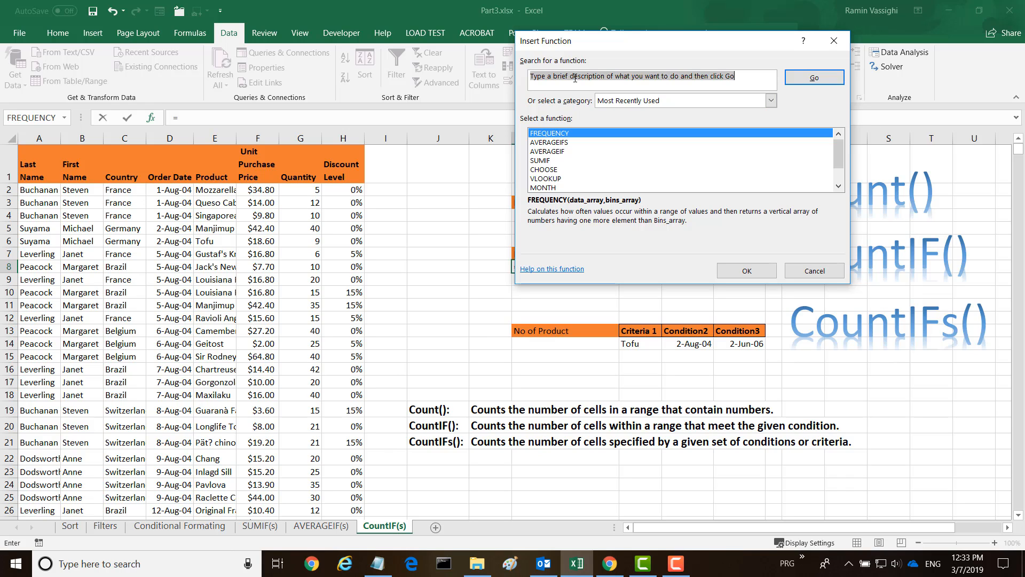
text(coun)
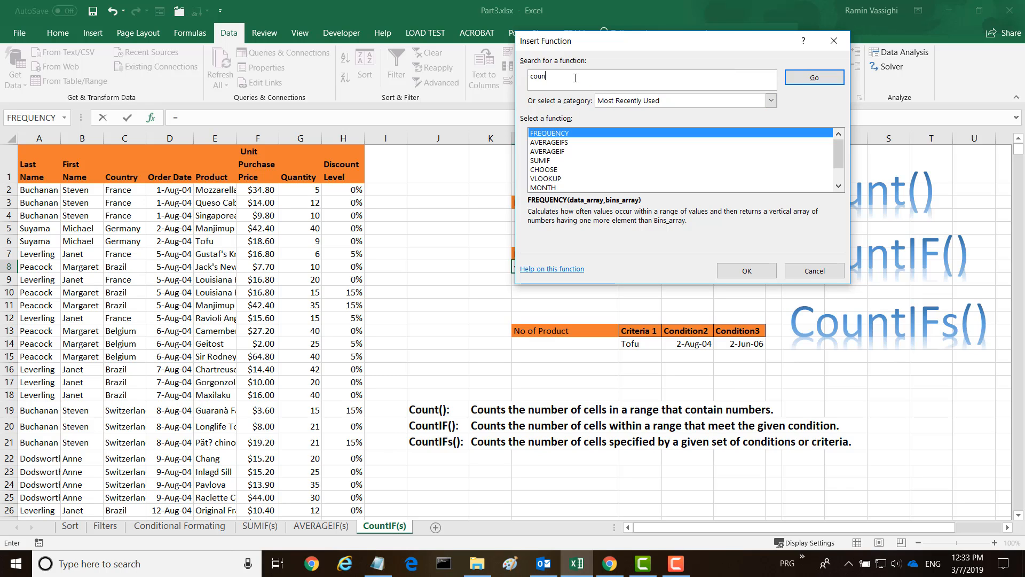
text(tif())
click(814, 78)
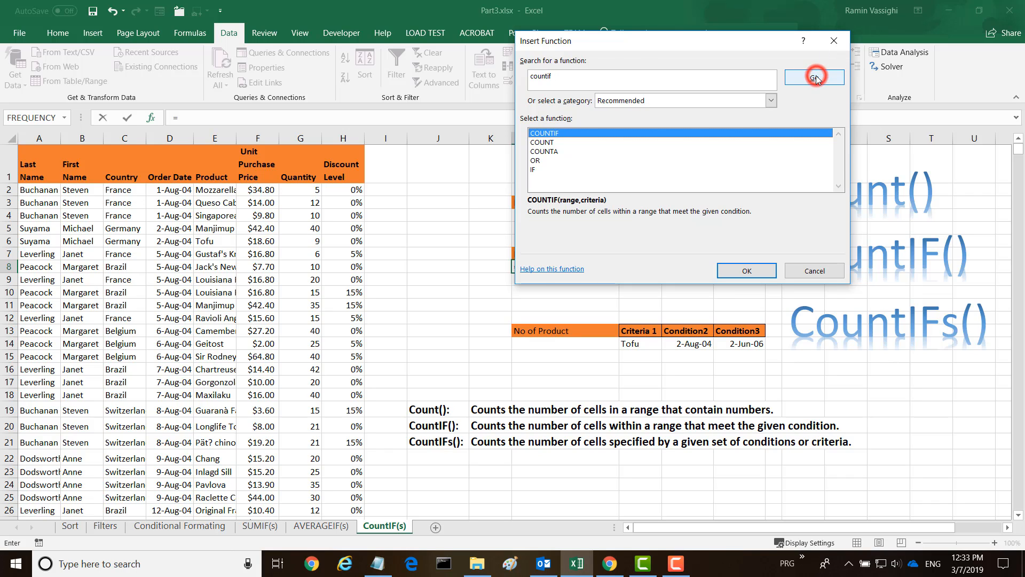
double_click(536, 134)
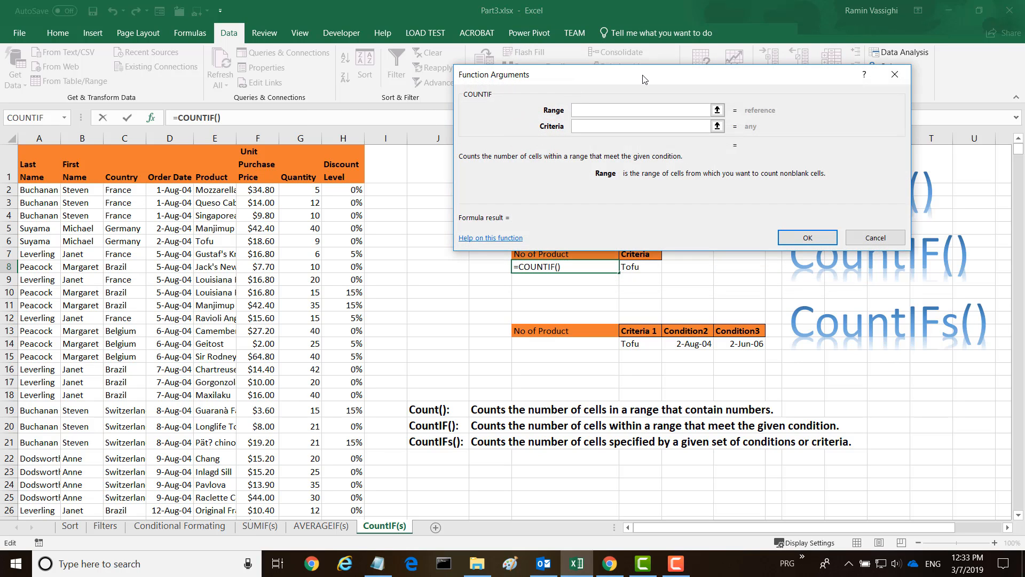
Set the COUNTIF range to E2:E2156 and its criteria to M8, and complete the formula
drag(641, 75, 670, 74)
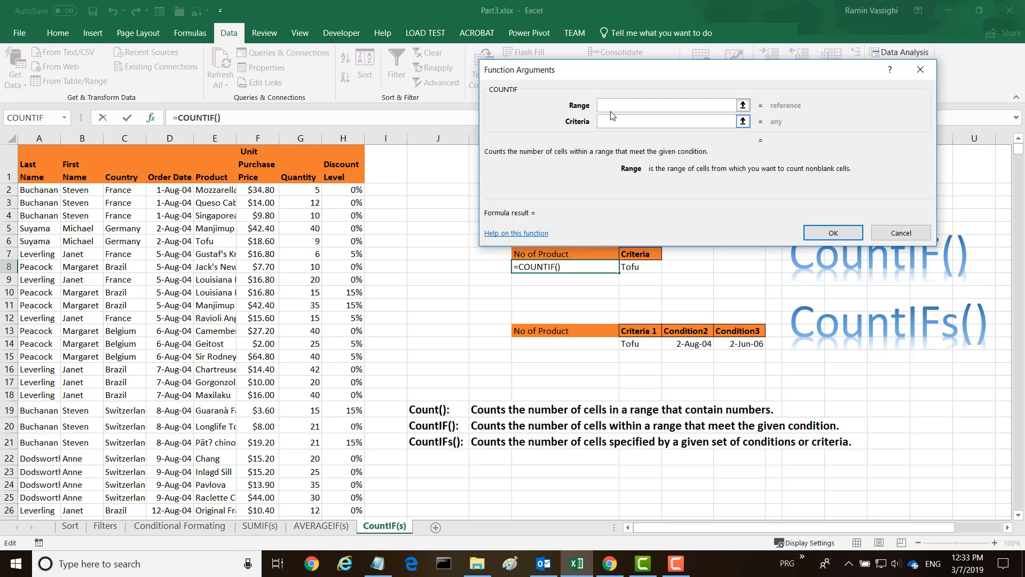
click(211, 190)
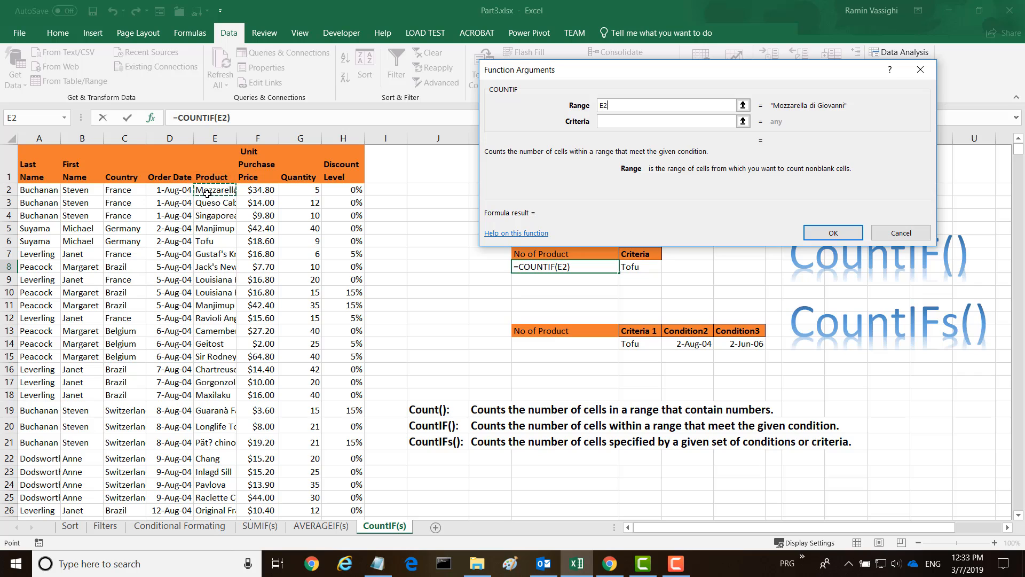
key(F8)
text(1)
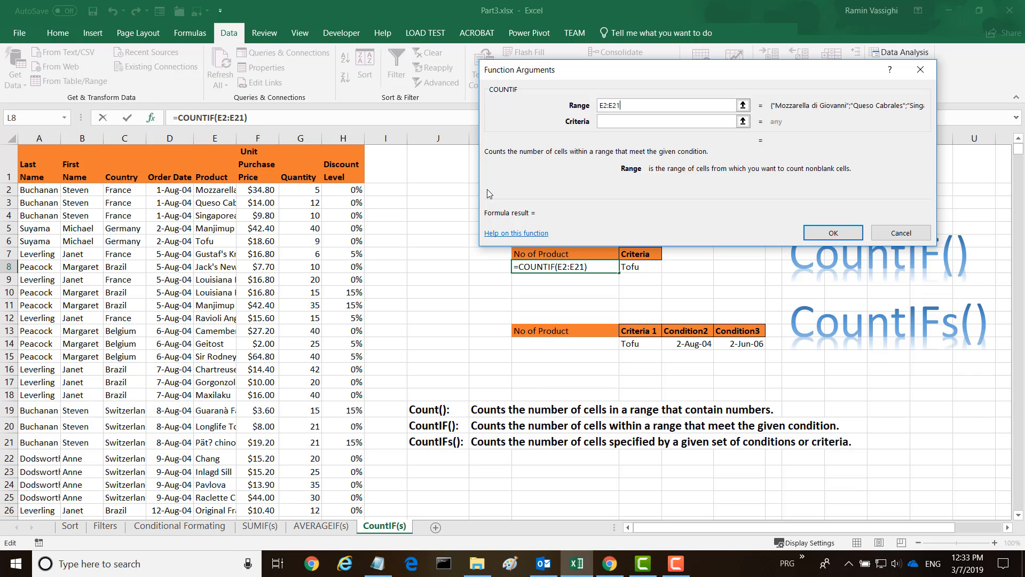
text(56)
click(609, 121)
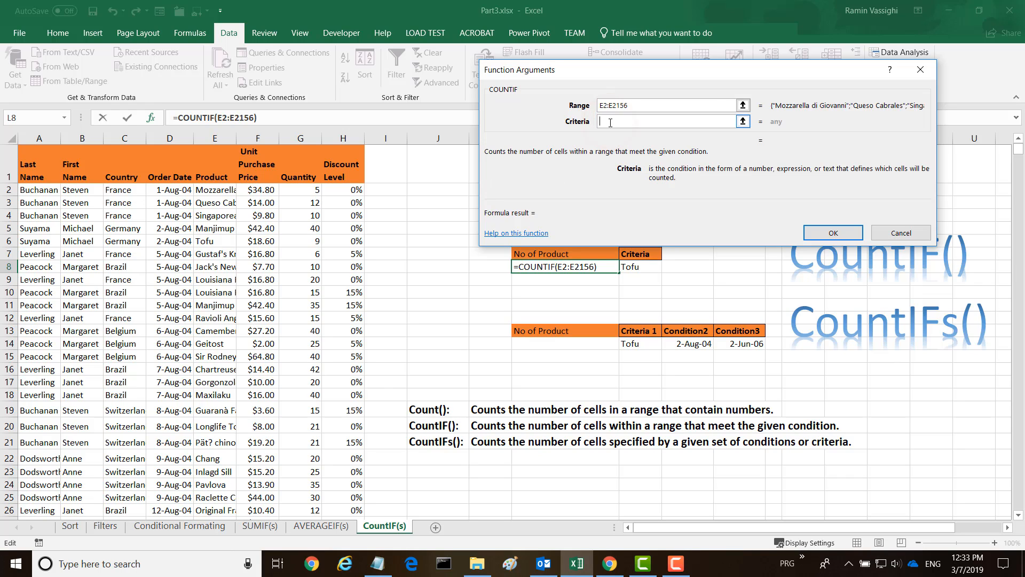
click(639, 267)
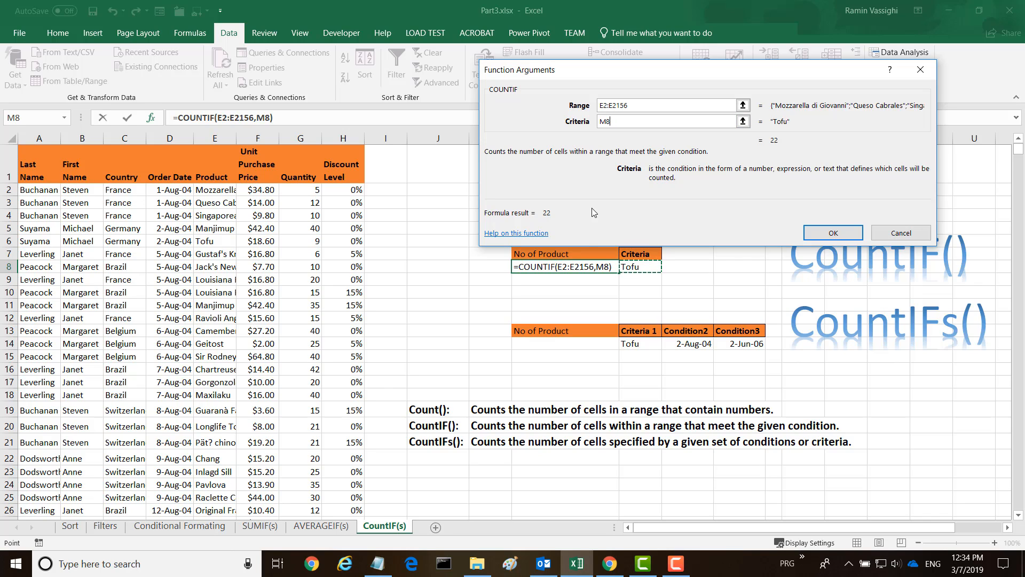
click(833, 234)
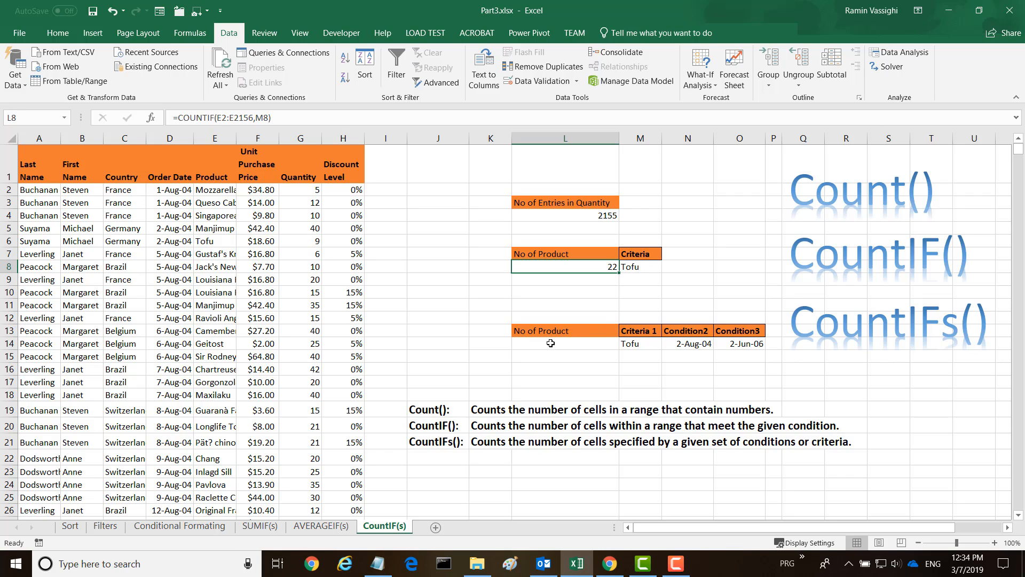
Search the function library for Countifs and insert the COUNTIFS function in cell L14
click(524, 346)
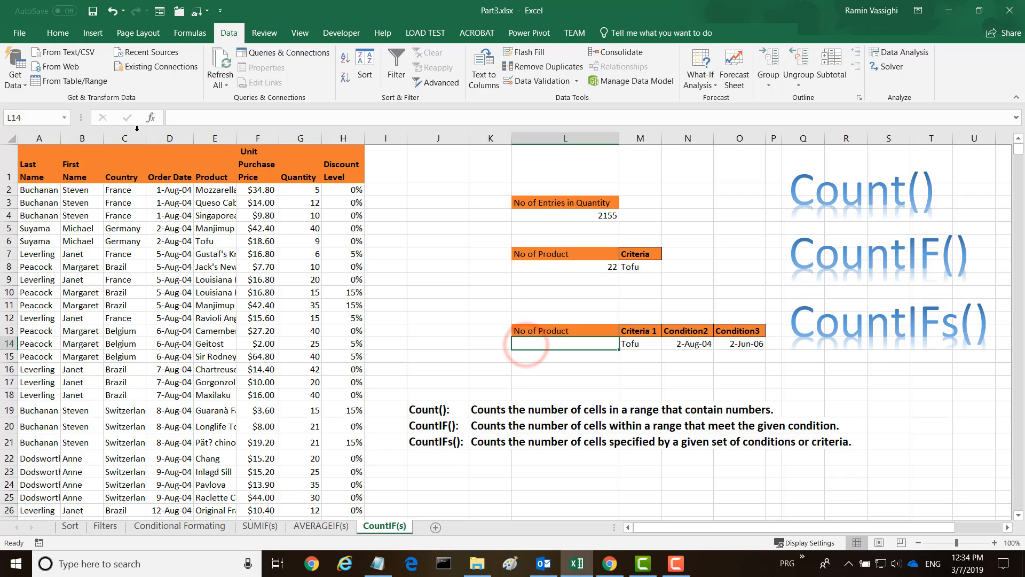
click(151, 118)
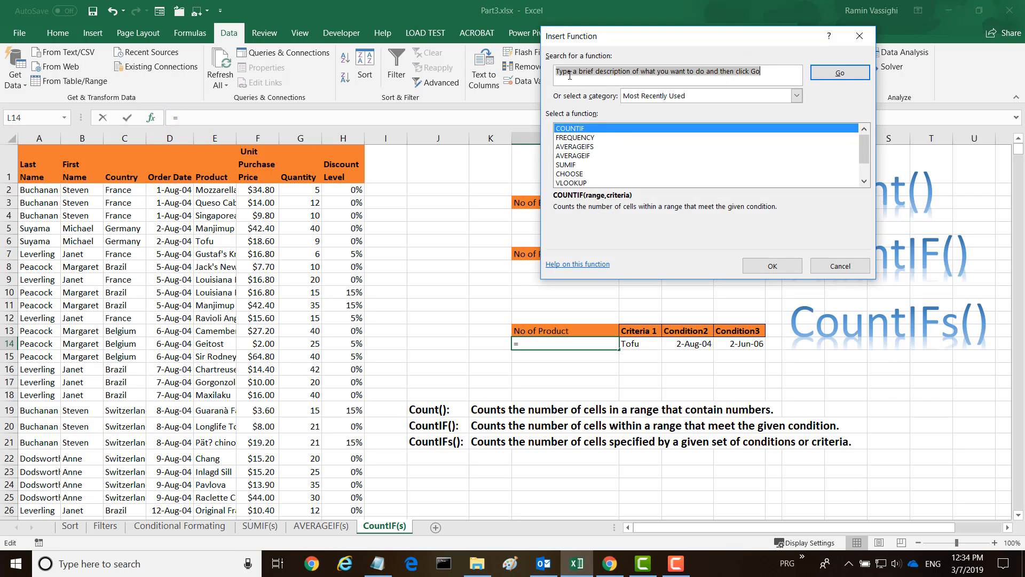
text(c)
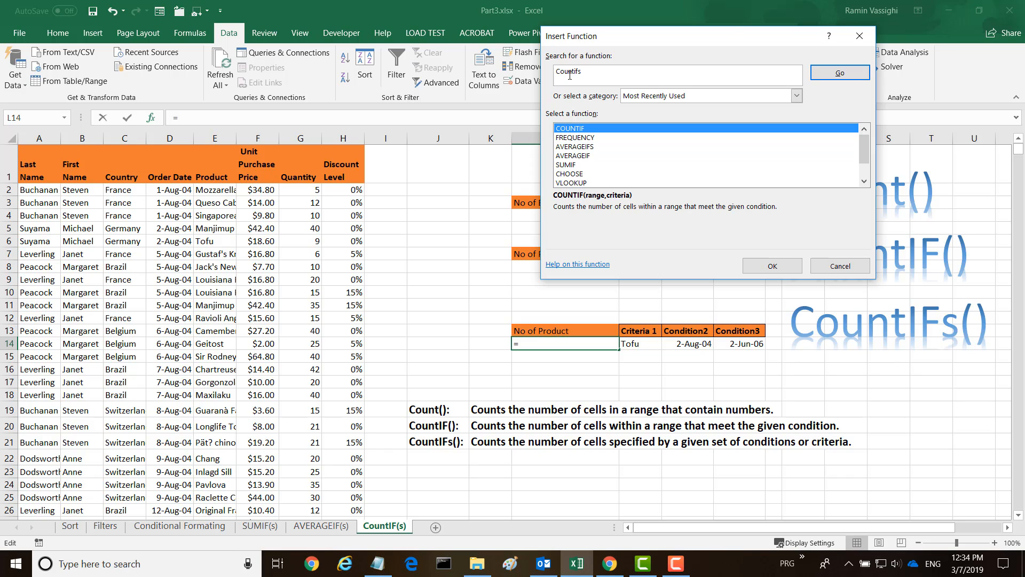
click(846, 74)
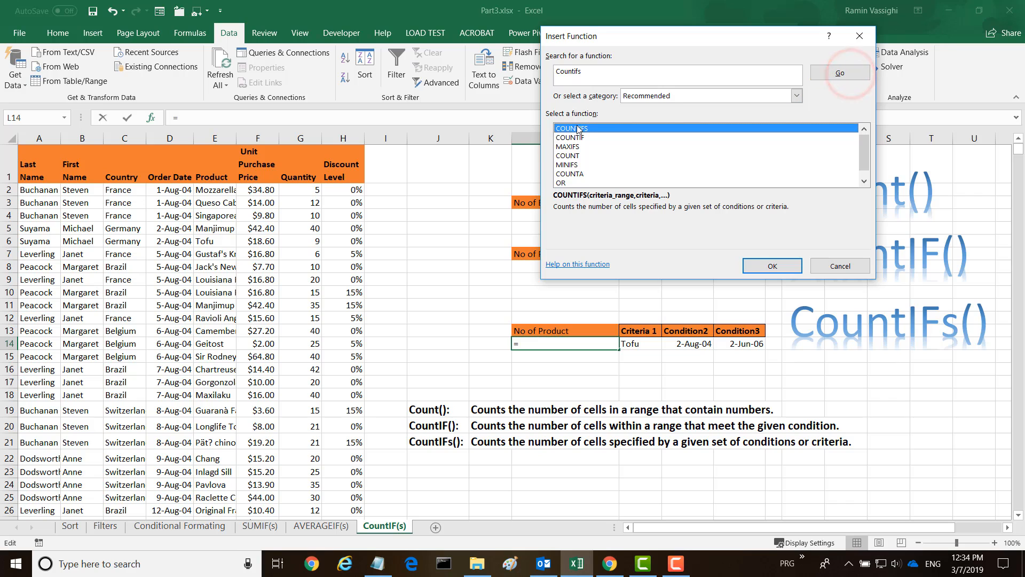
click(758, 264)
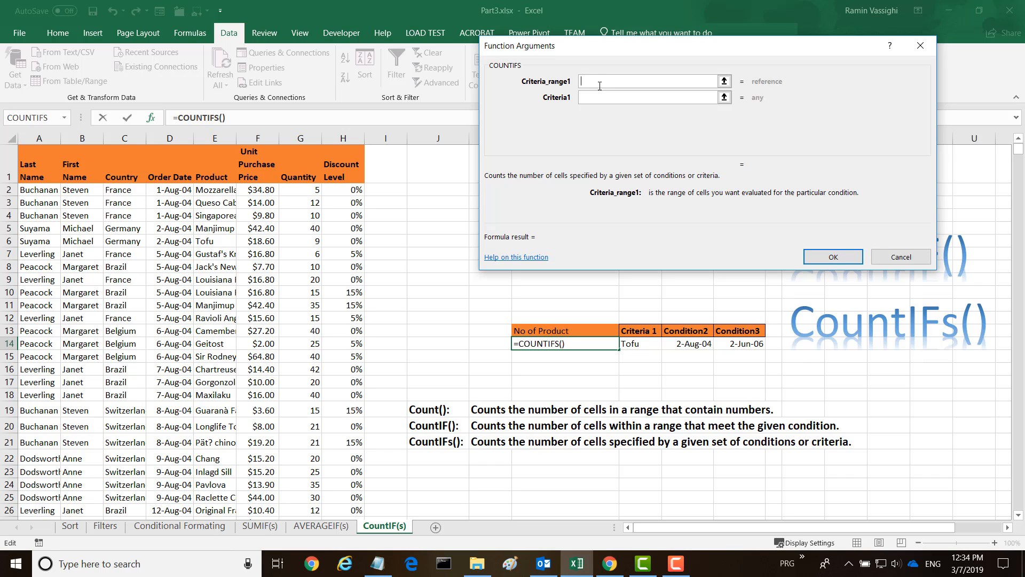
Set the first COUNTIFS criteria range to E2:E2156 and its criterion to cell M14
click(214, 190)
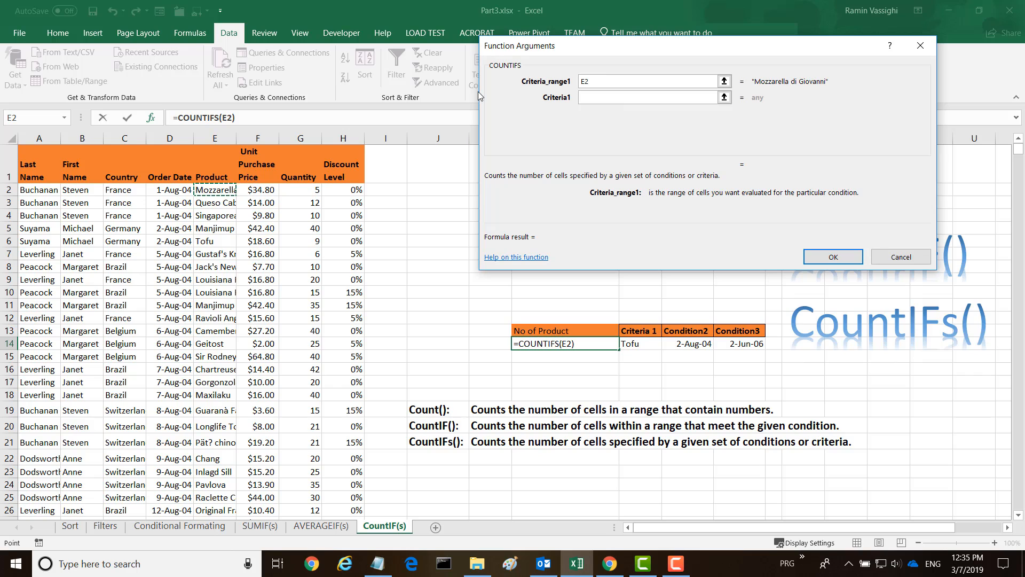
key(F8)
text(156)
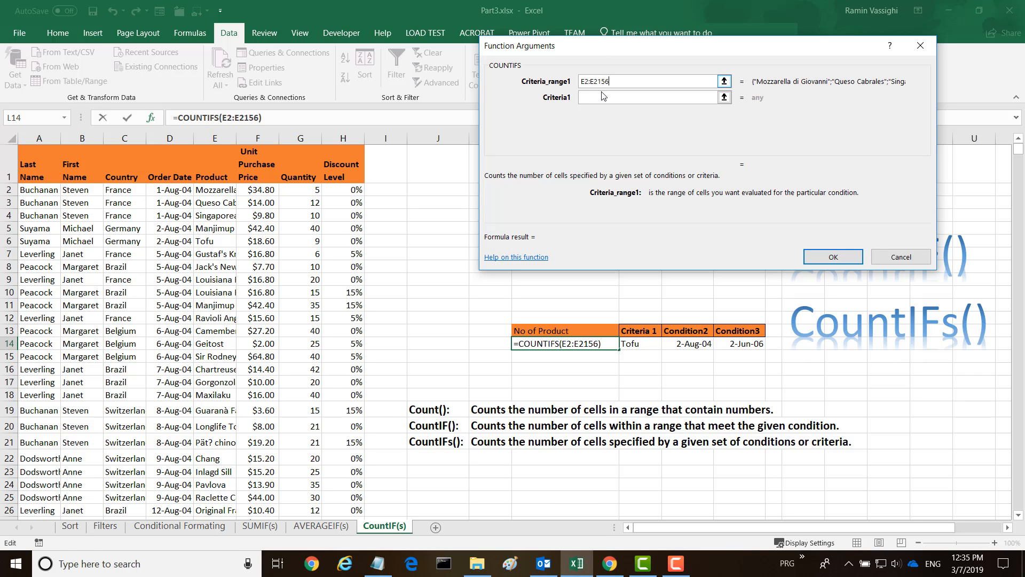
click(602, 97)
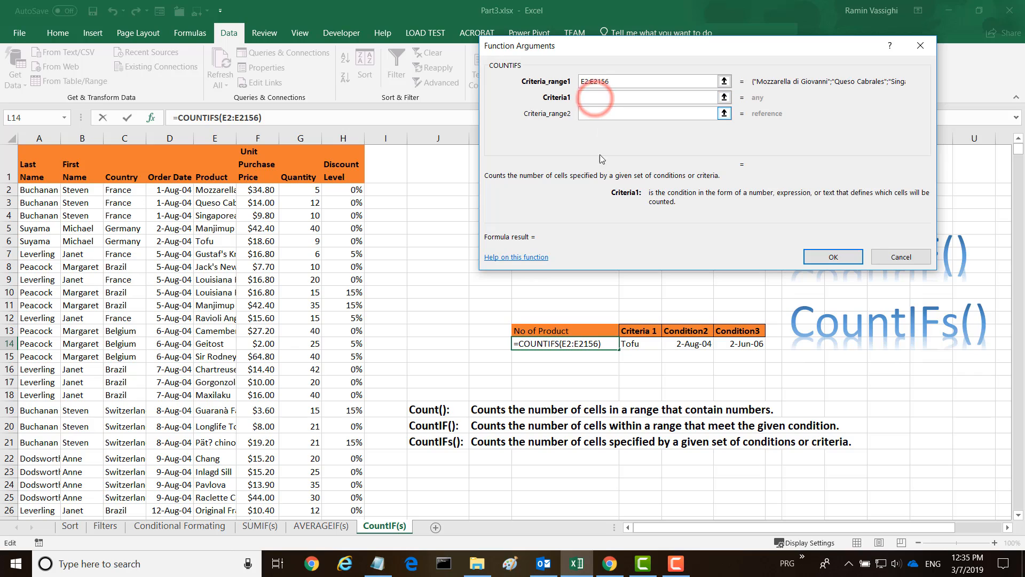
click(636, 345)
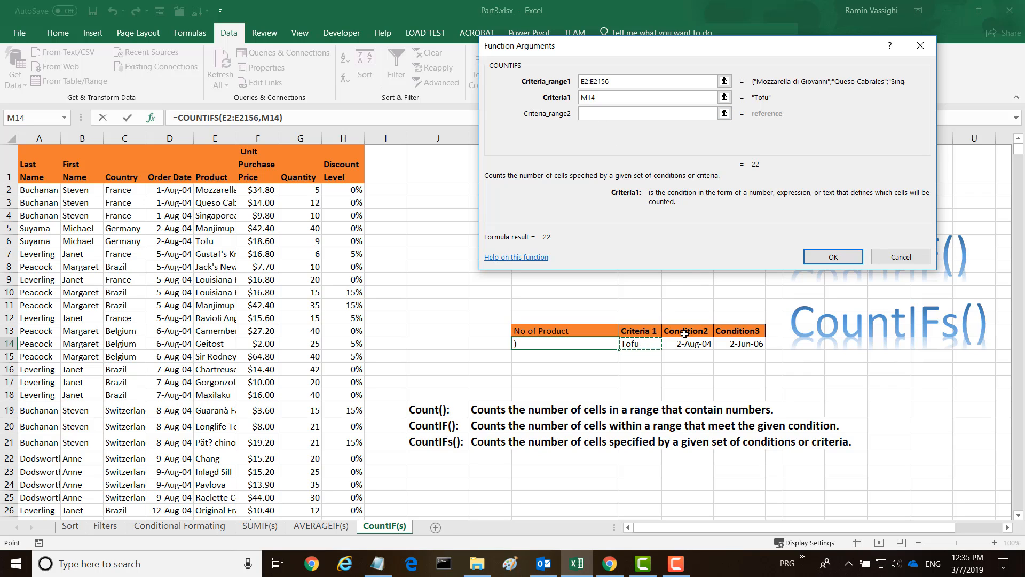
Set the second COUNTIFS criteria range to D2:D2156 and its criterion to ">="&N14
click(586, 114)
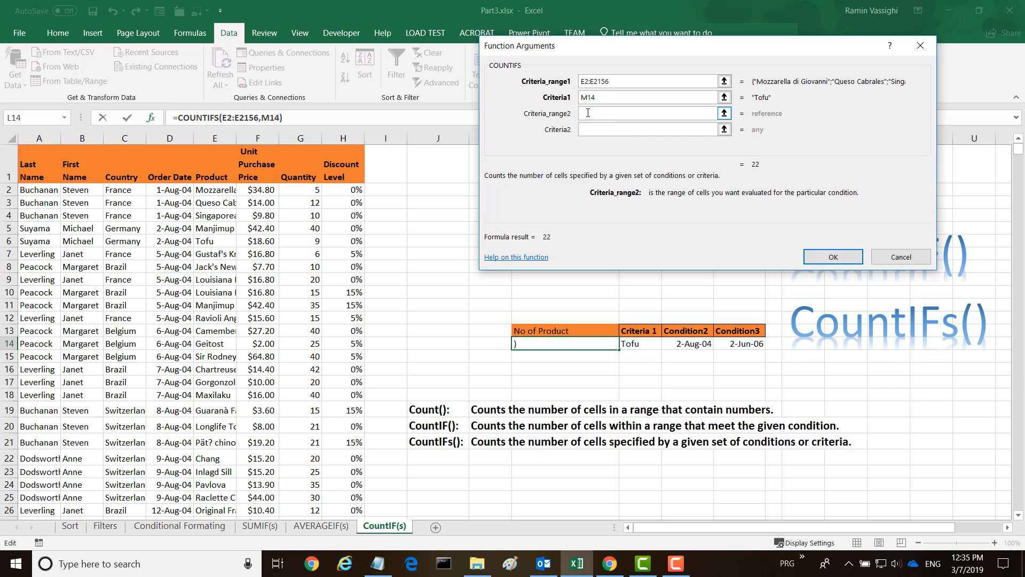
click(171, 190)
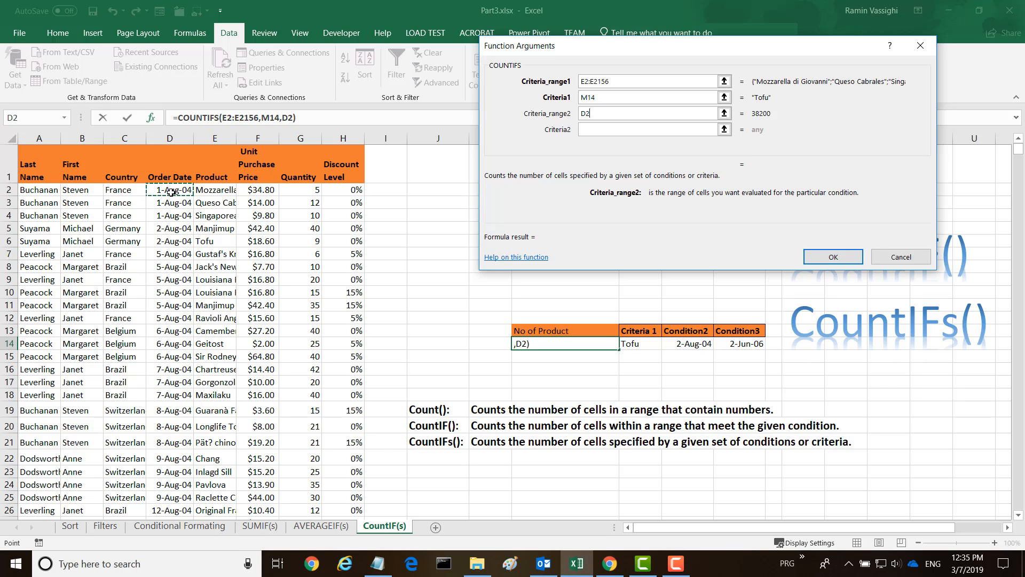
key(F8)
text(156)
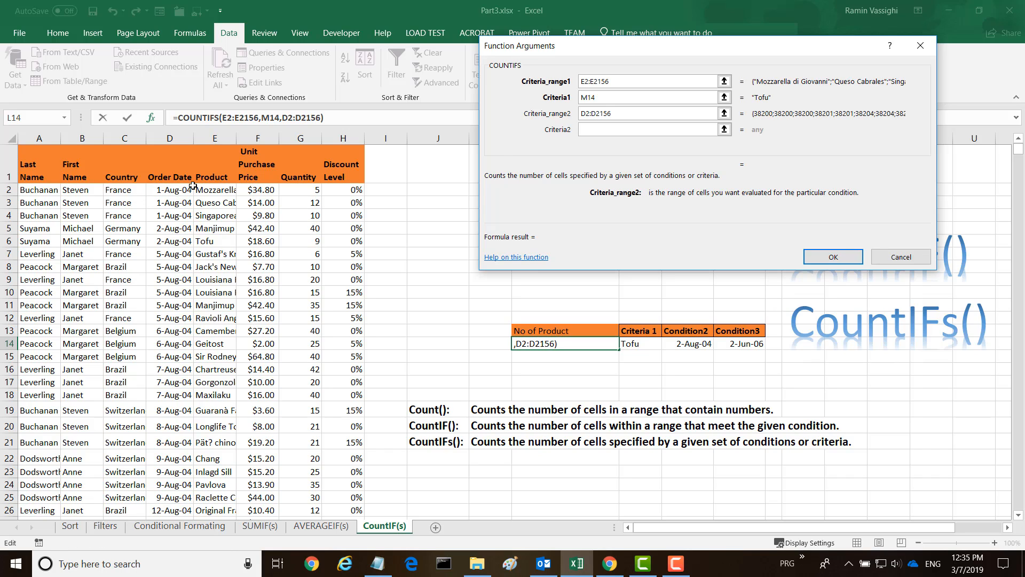
click(587, 131)
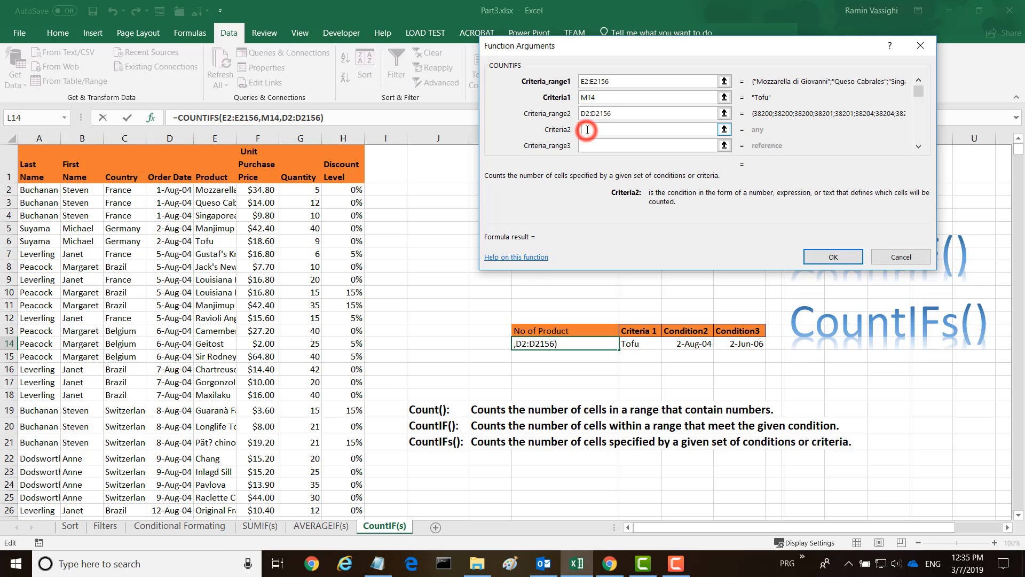
click(690, 345)
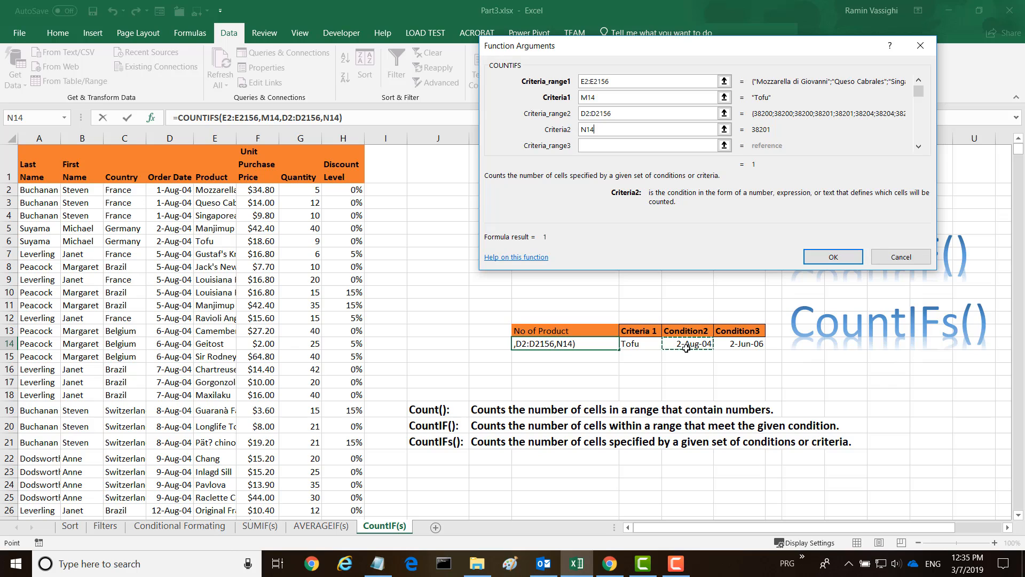
click(583, 129)
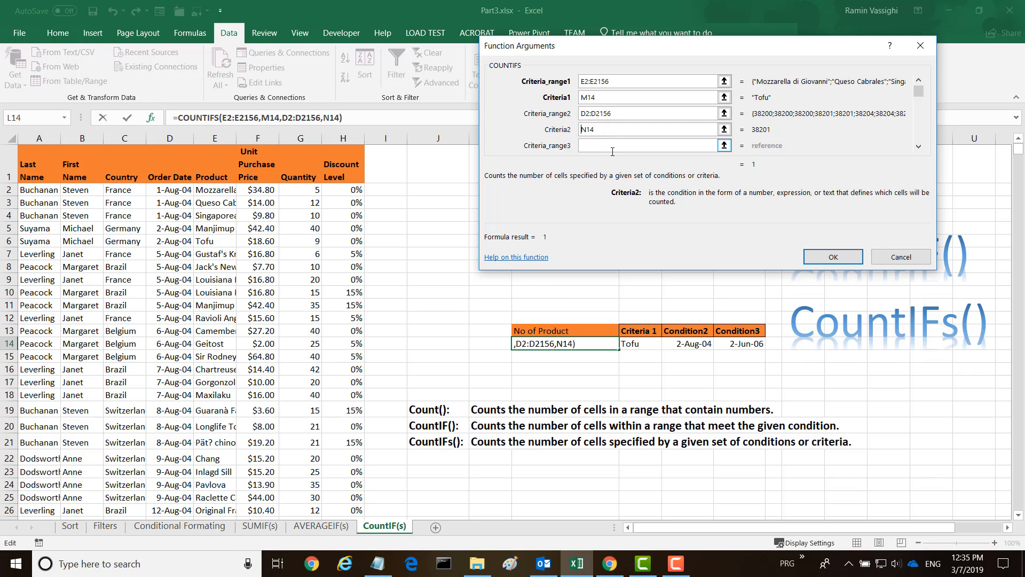
text(">)
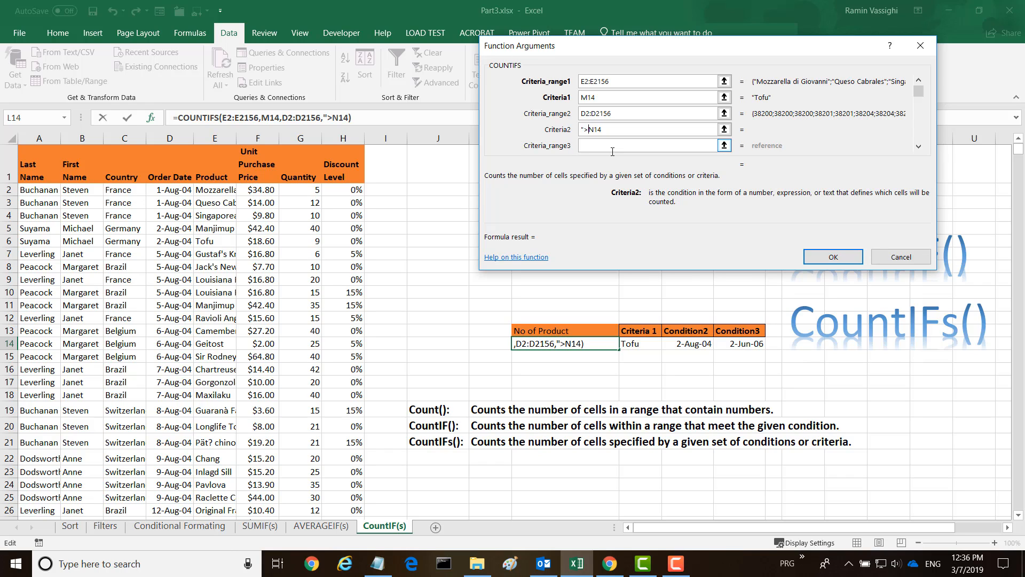
text(="&)
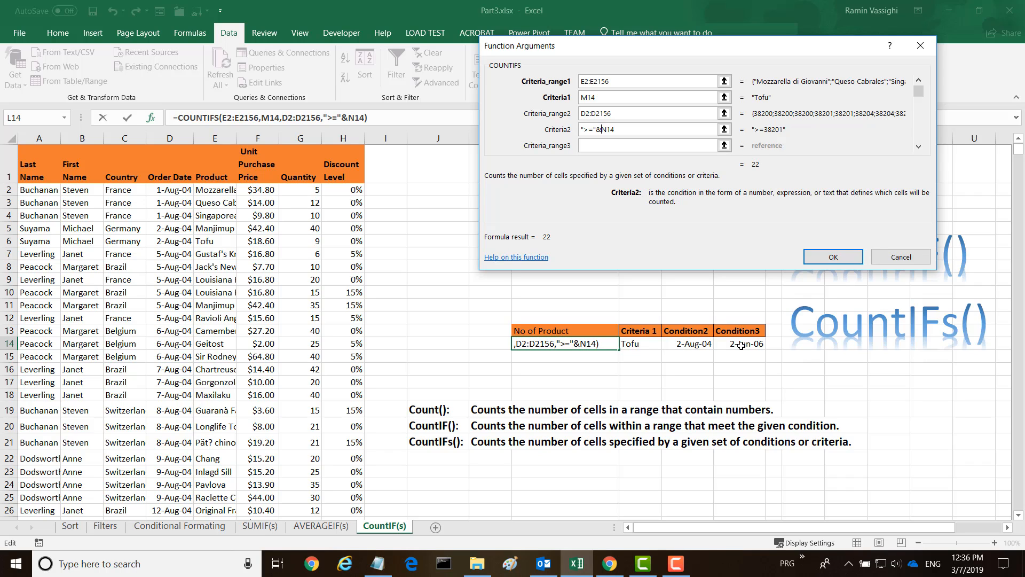
Set the third COUNTIFS criteria range to D2:D2156 with criterion "<="&O14, and complete the formula
click(582, 147)
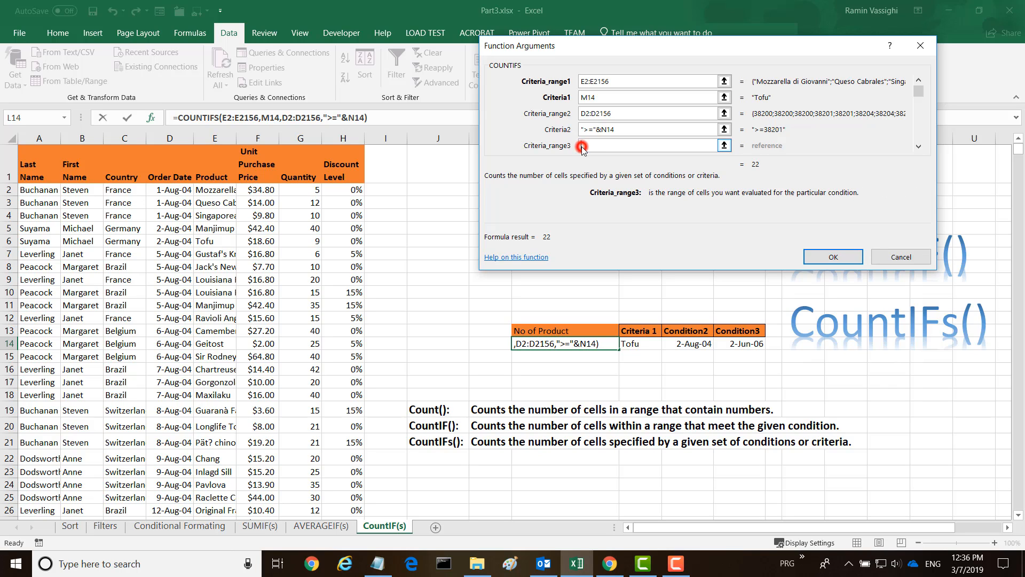
click(175, 190)
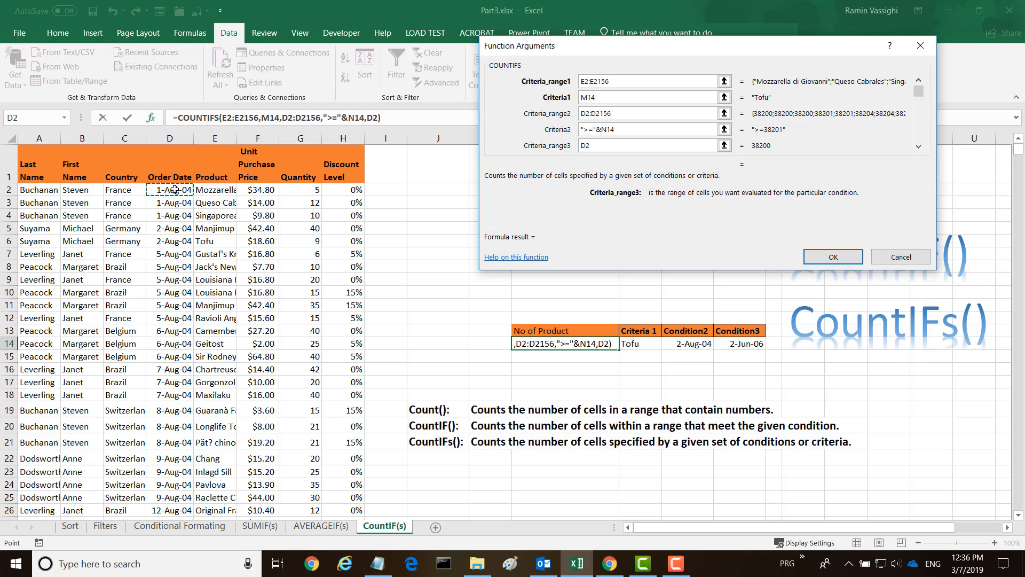
text(:D2156)
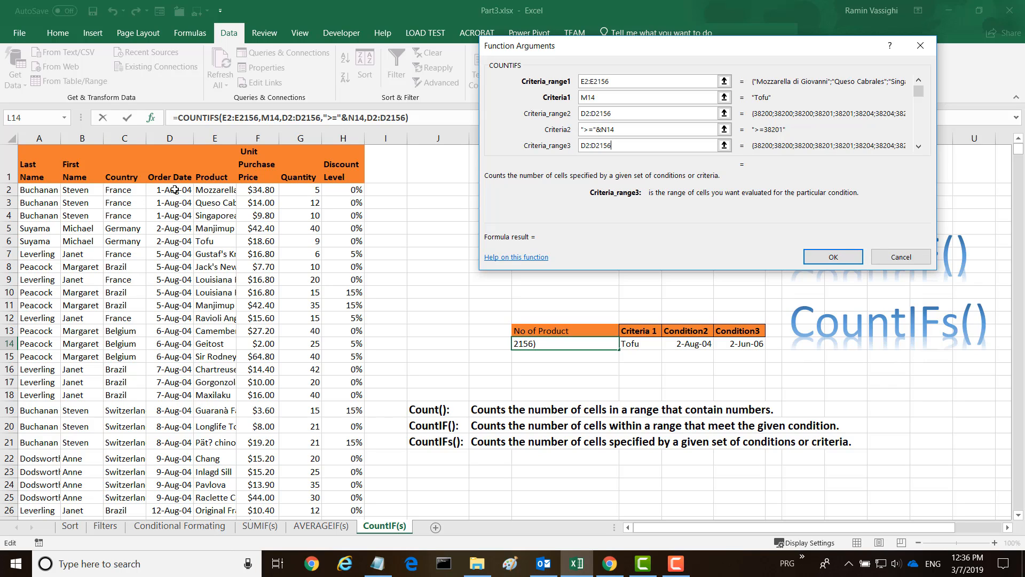
click(918, 148)
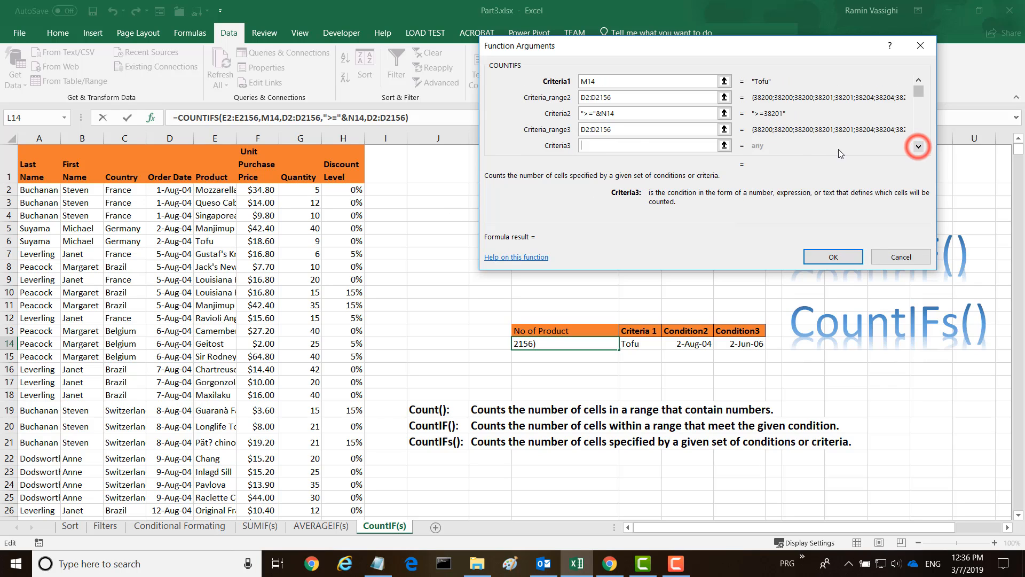
click(582, 145)
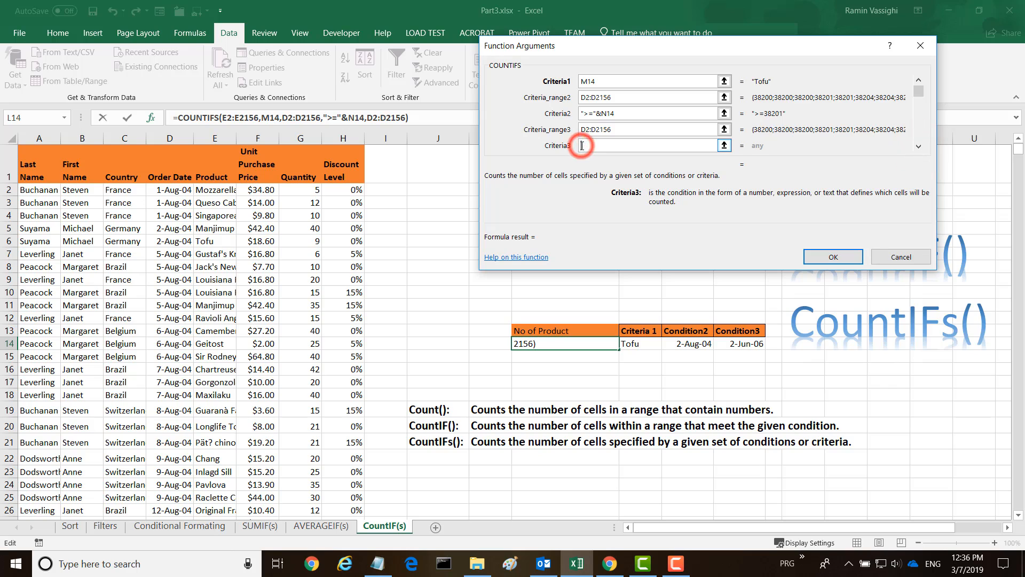
click(752, 344)
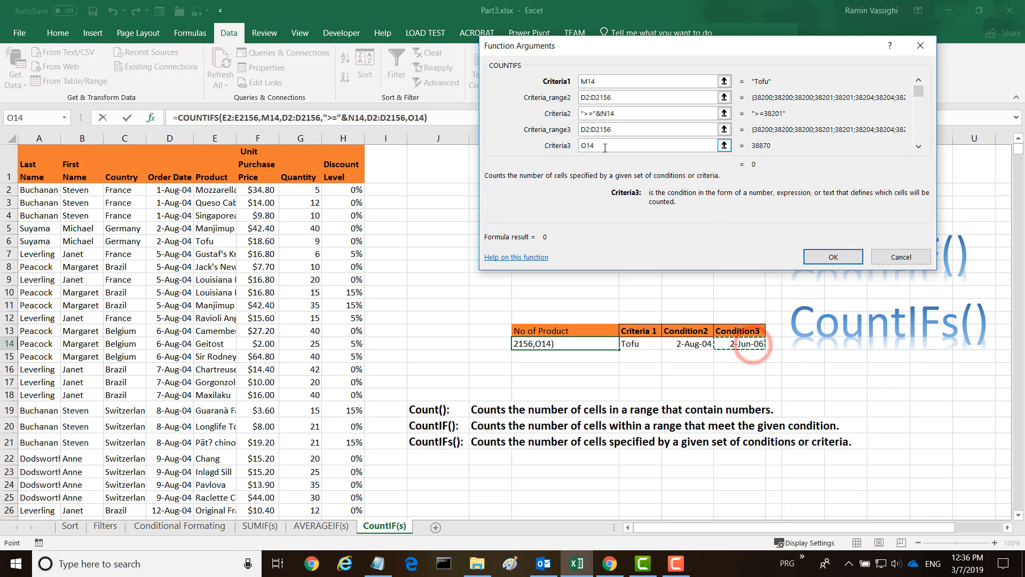
click(582, 148)
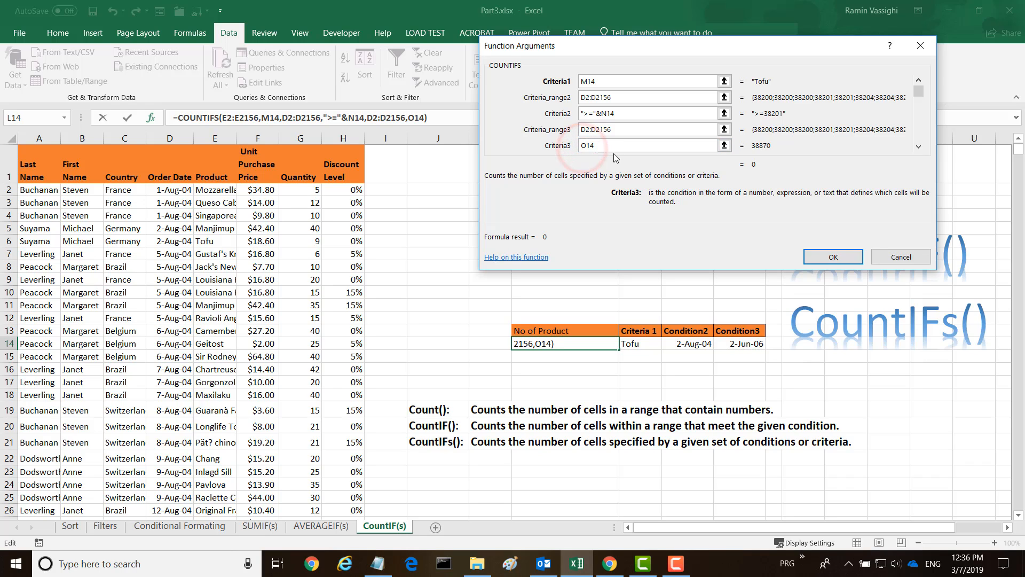
text(")
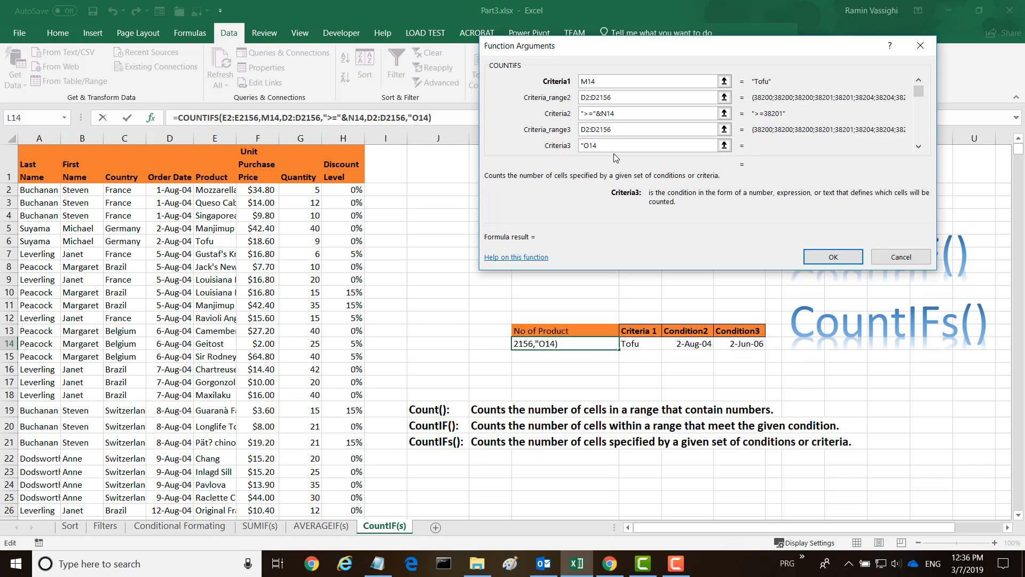
text(<="&)
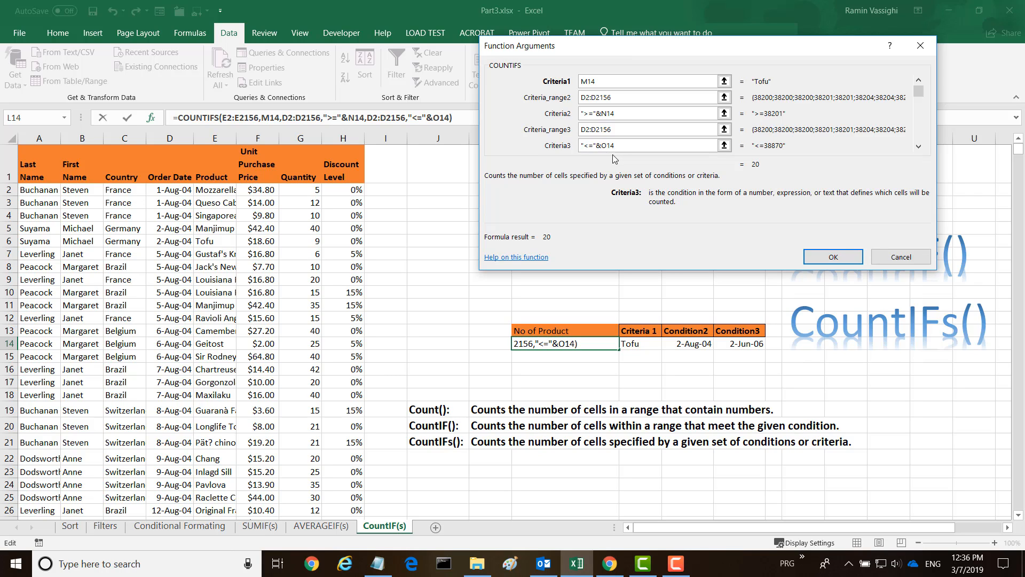
click(833, 259)
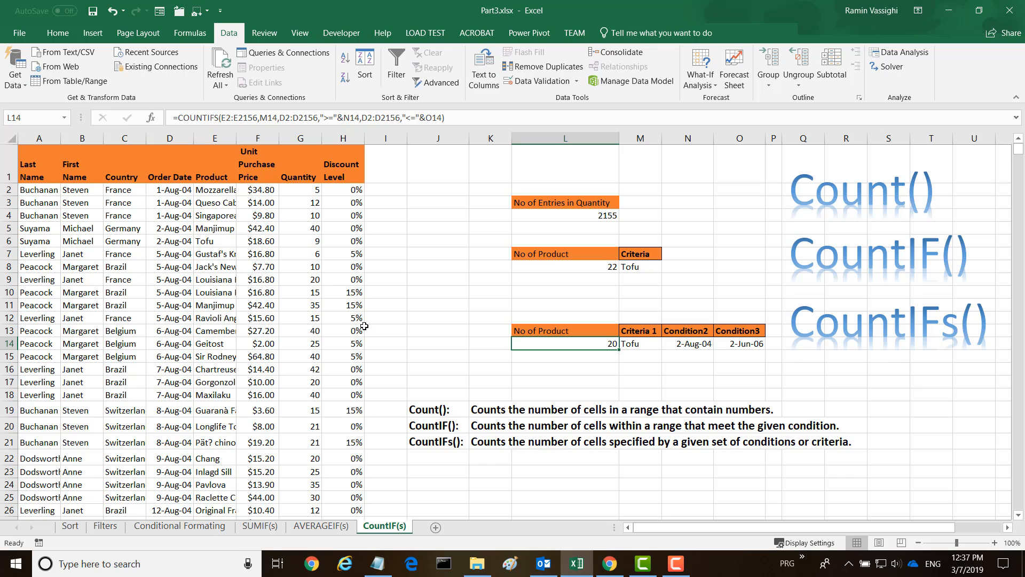
Select the whole order table from A1 to H2156 and add filters to its header row
click(24, 149)
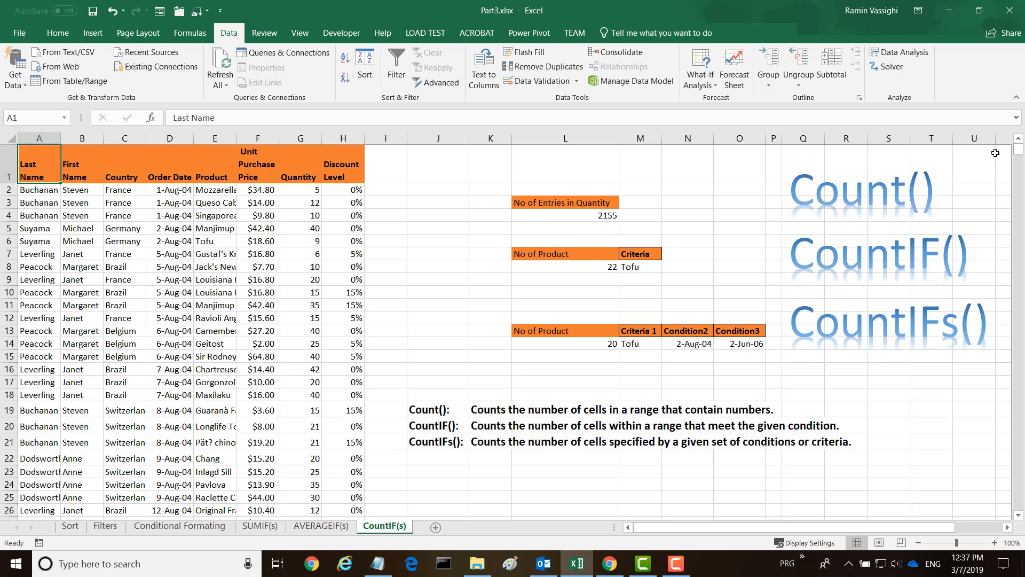
drag(1015, 152, 994, 558)
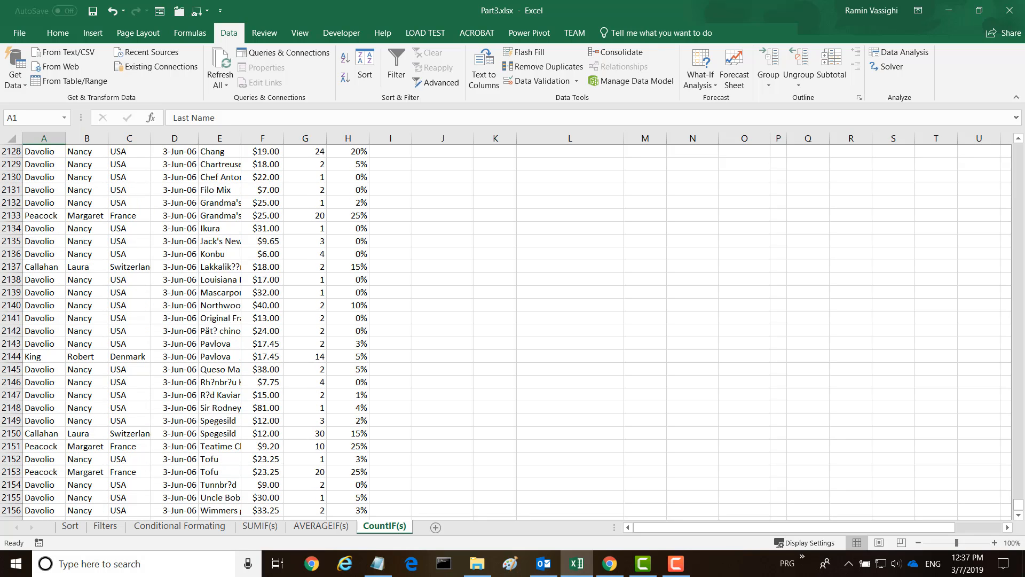
shift+click(364, 510)
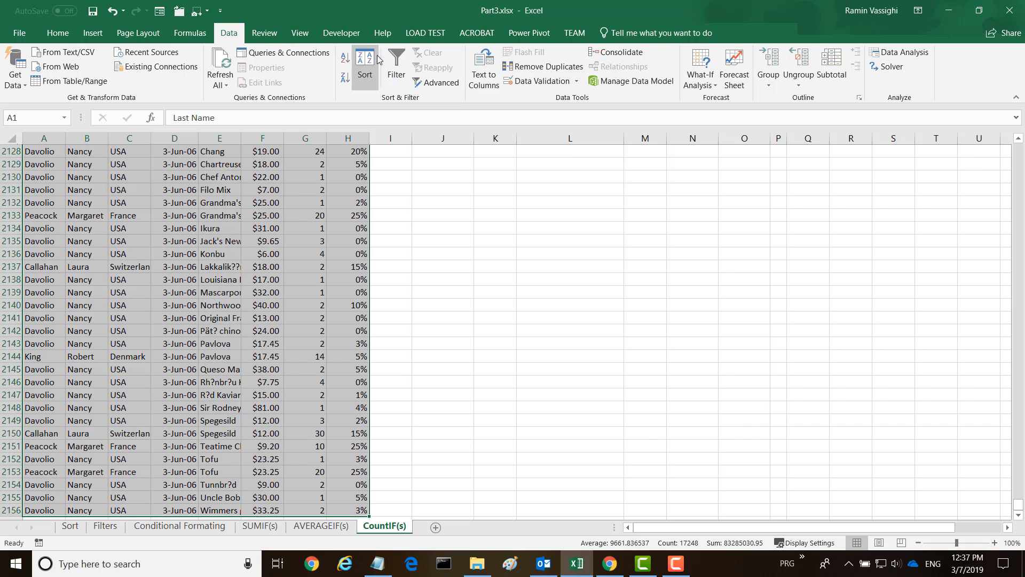
click(399, 65)
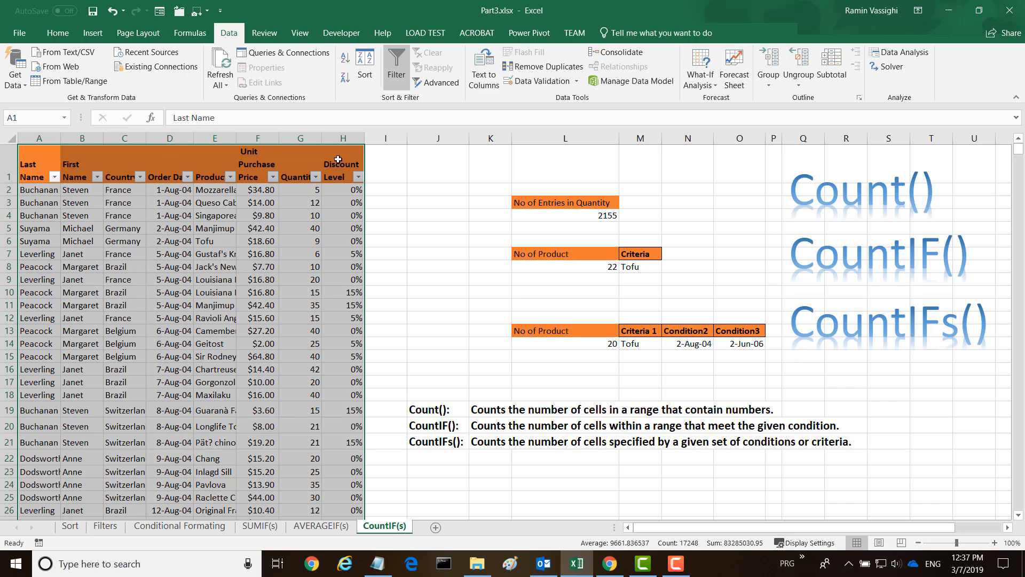
click(379, 169)
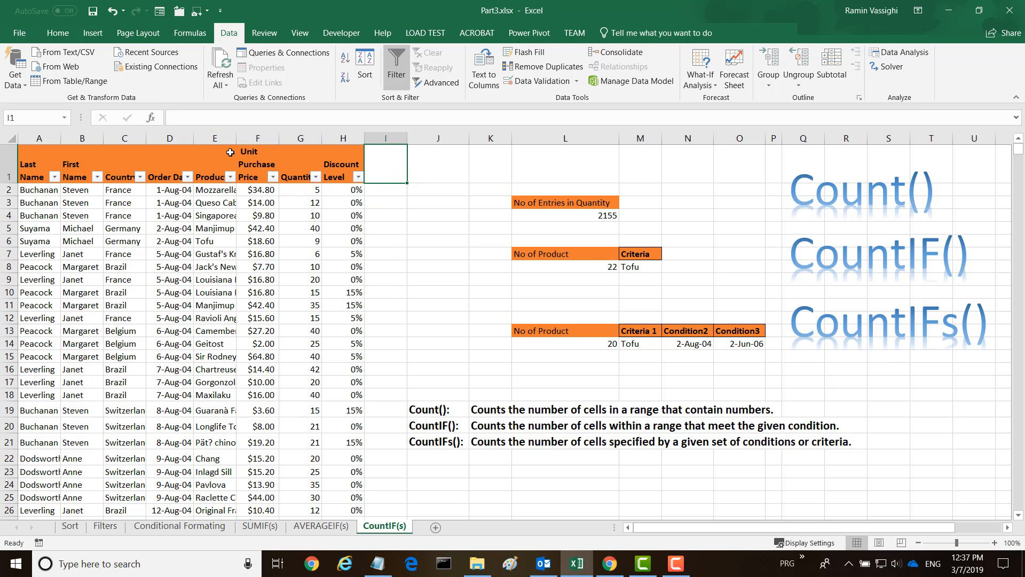
Filter the Product column to show only Tofu
click(231, 178)
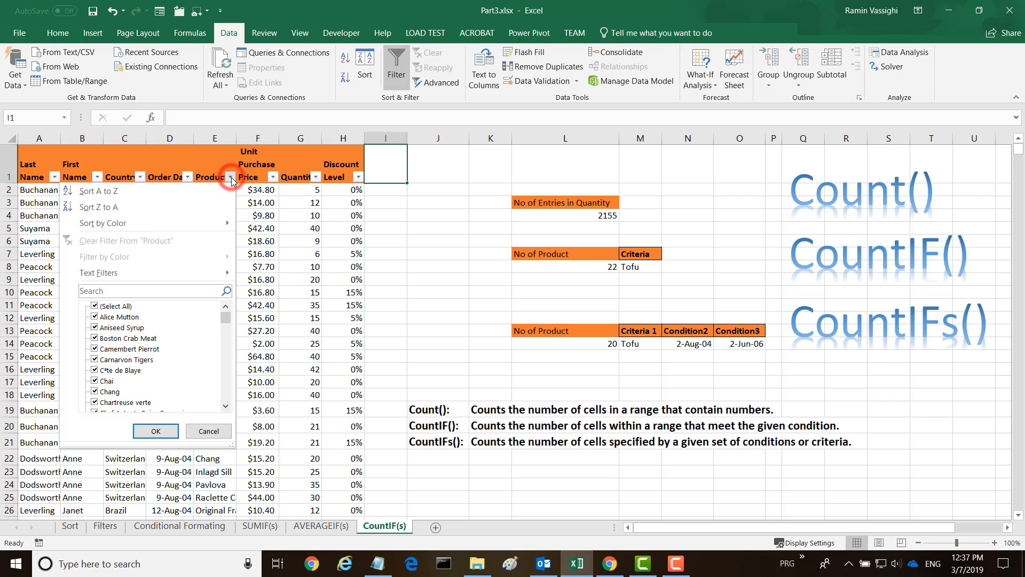
click(95, 307)
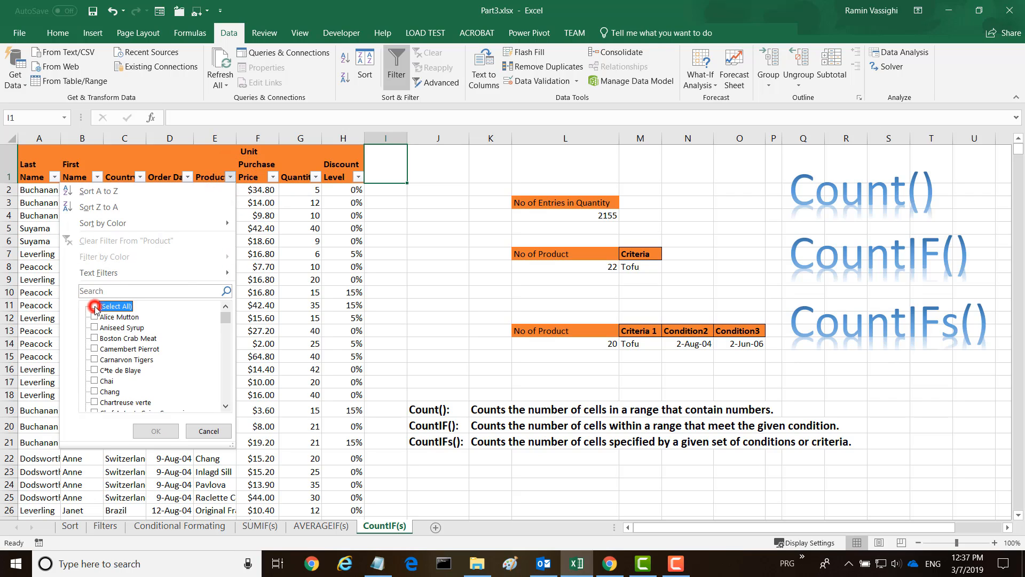
click(227, 318)
drag(226, 320, 226, 398)
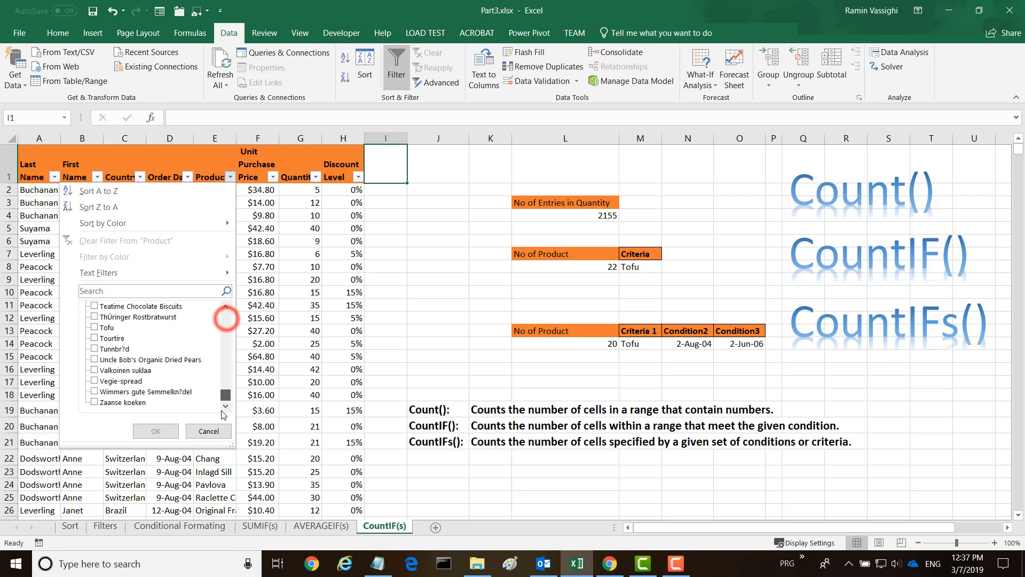
click(95, 328)
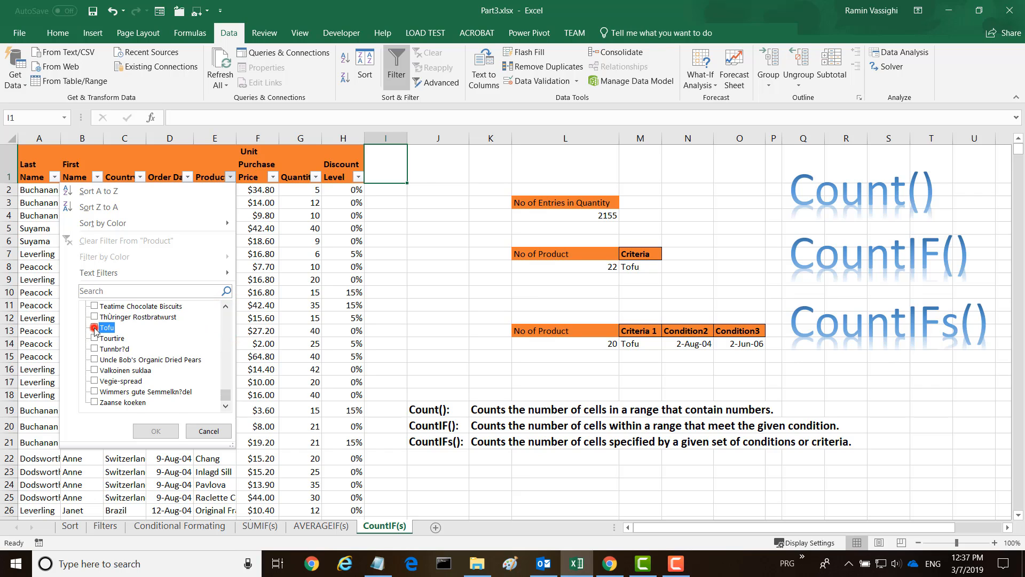
click(154, 431)
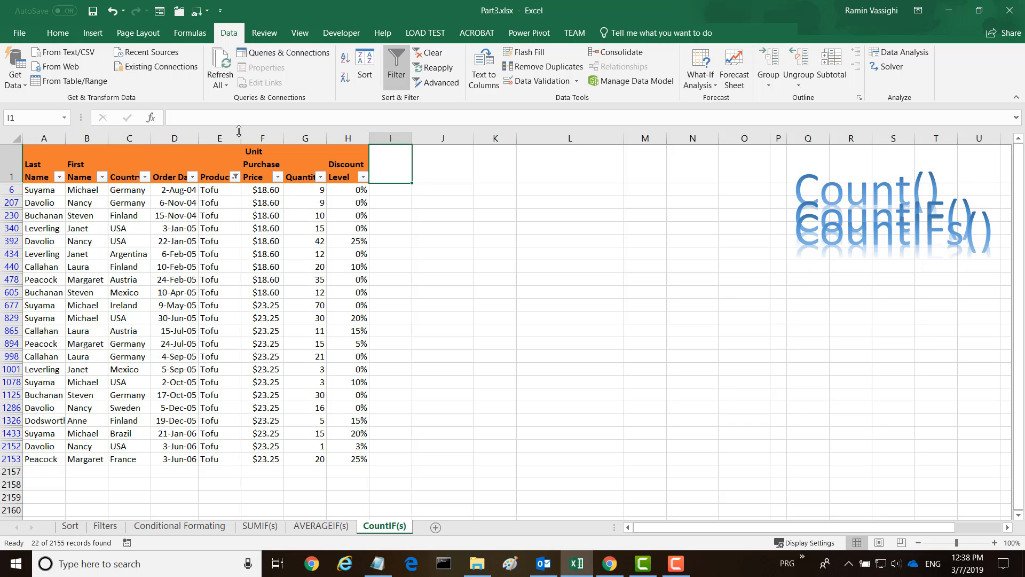
Reselect all products in the Product column filter to bring back every order row
click(235, 177)
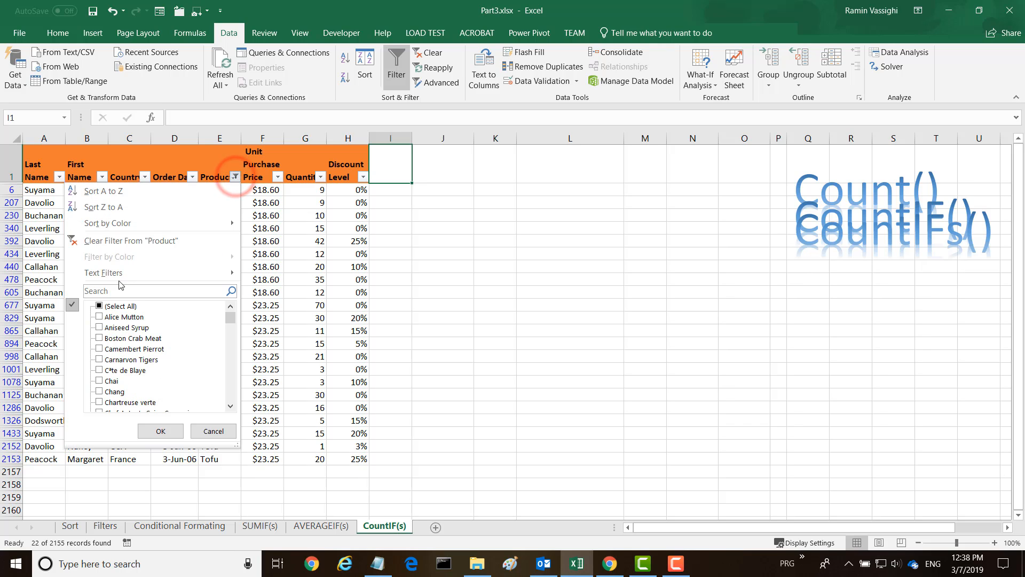
click(99, 309)
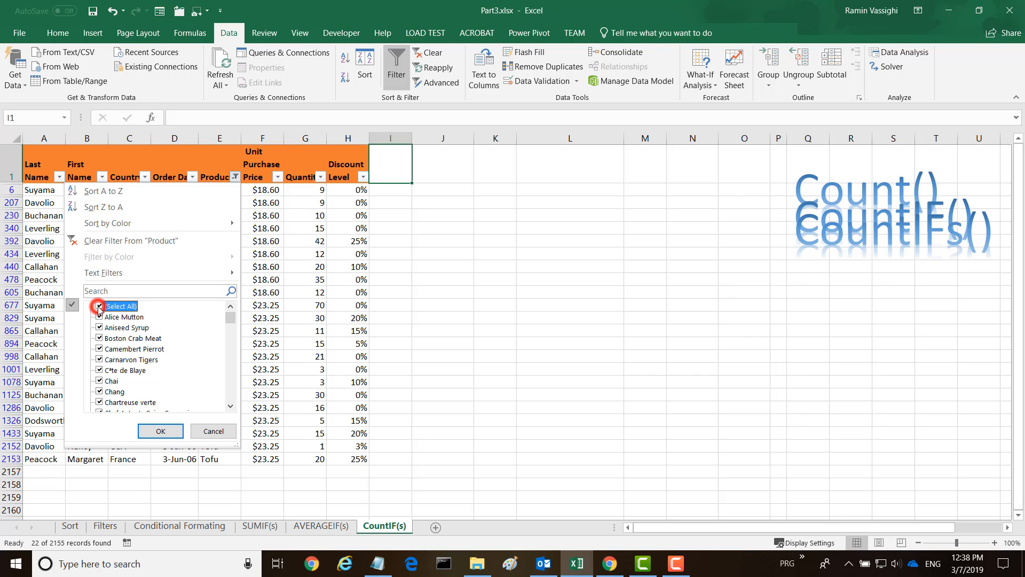
click(153, 432)
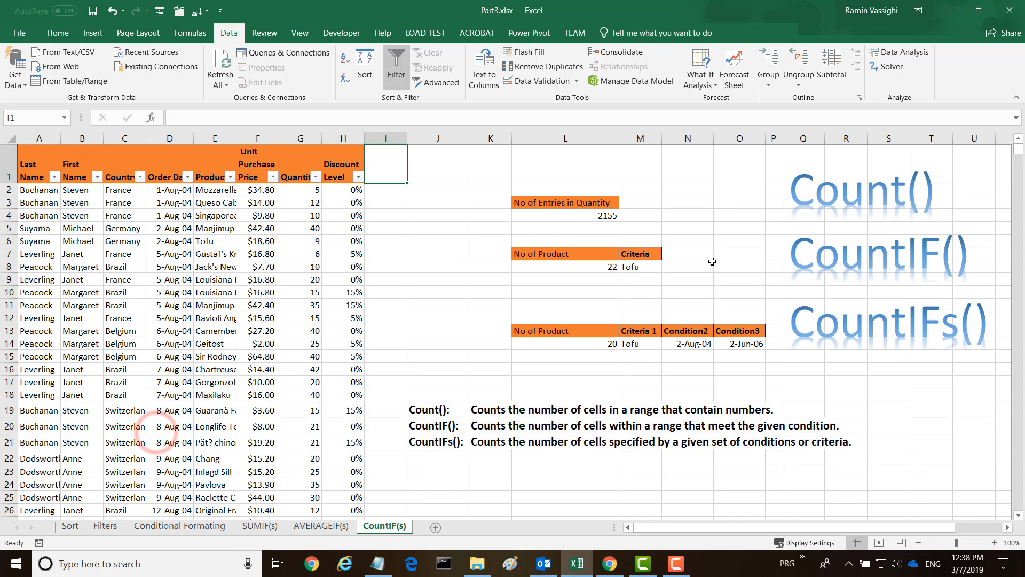